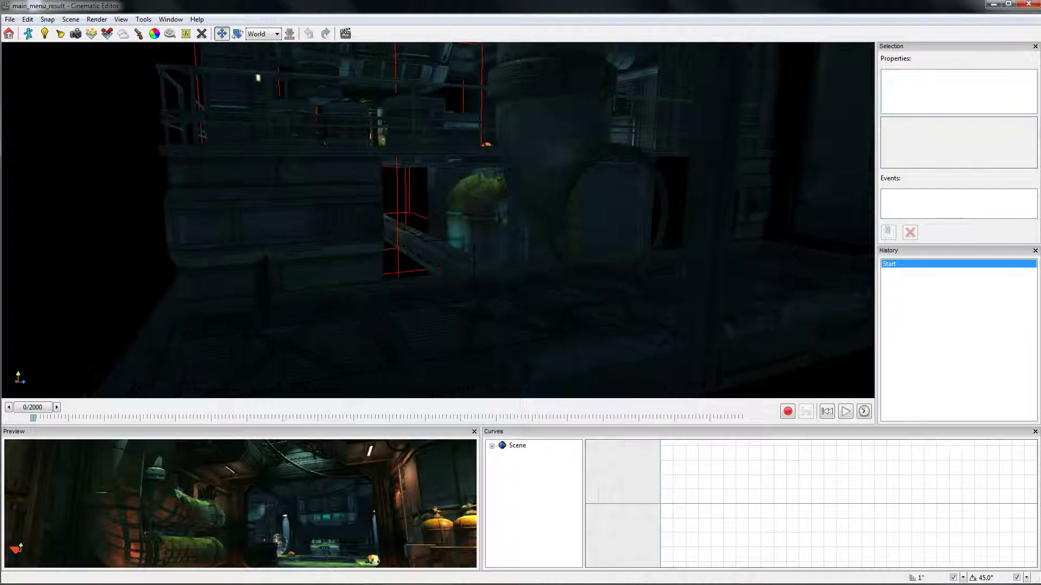
# - Add an external file object on the grated floor and link it to cinematics/alien/nutrientmist.cinematic
pyautogui.press('w')
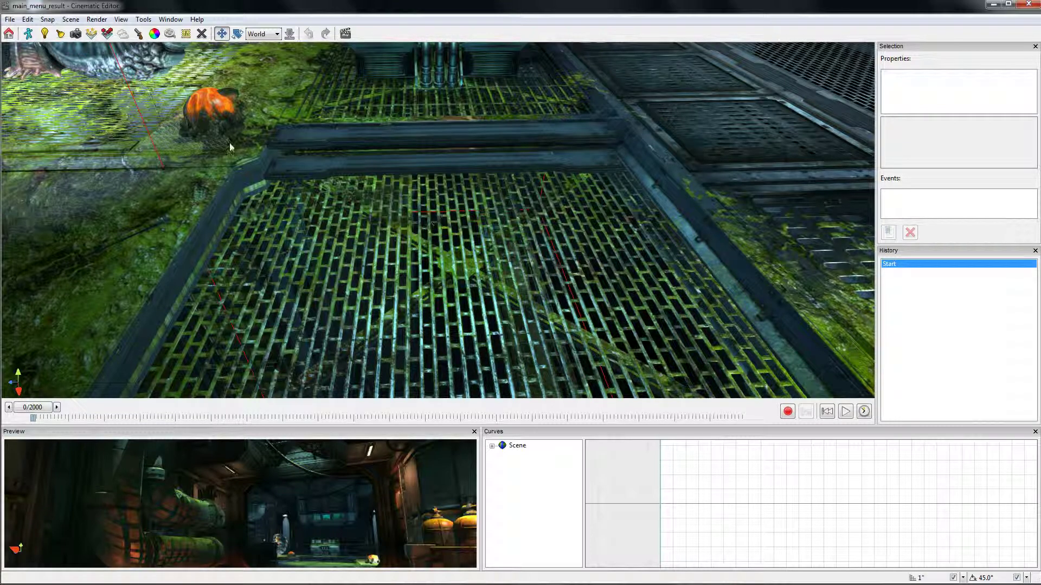
pyautogui.click(169, 35)
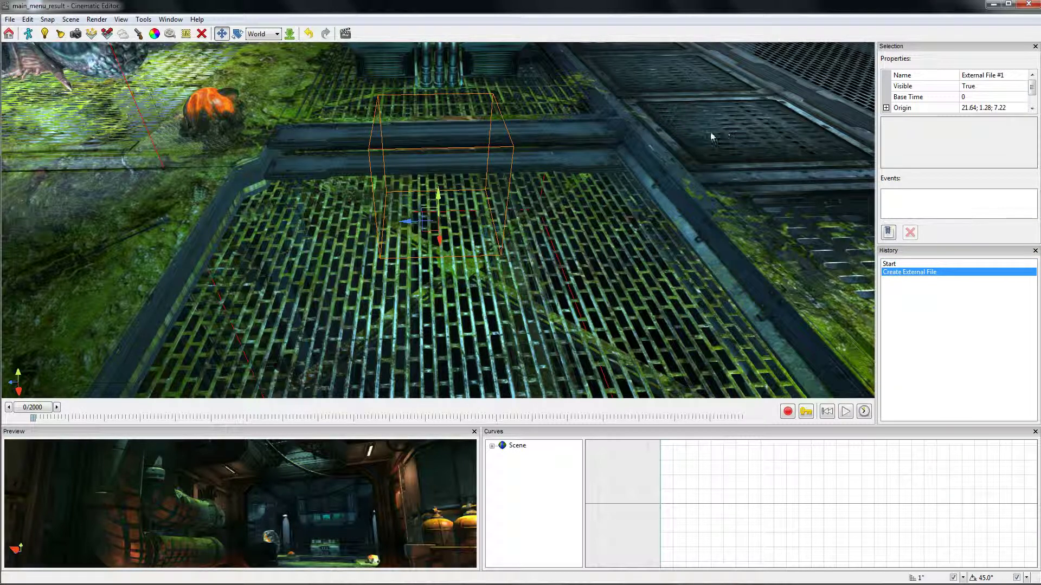
pyautogui.click(1031, 110)
pyautogui.click(1032, 110)
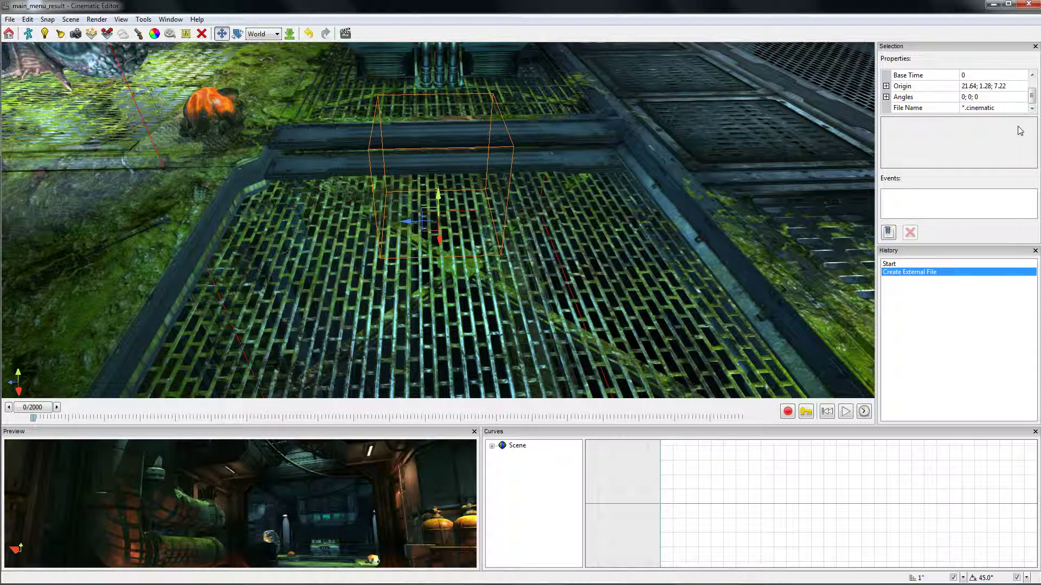
pyautogui.click(1021, 109)
pyautogui.click(1022, 108)
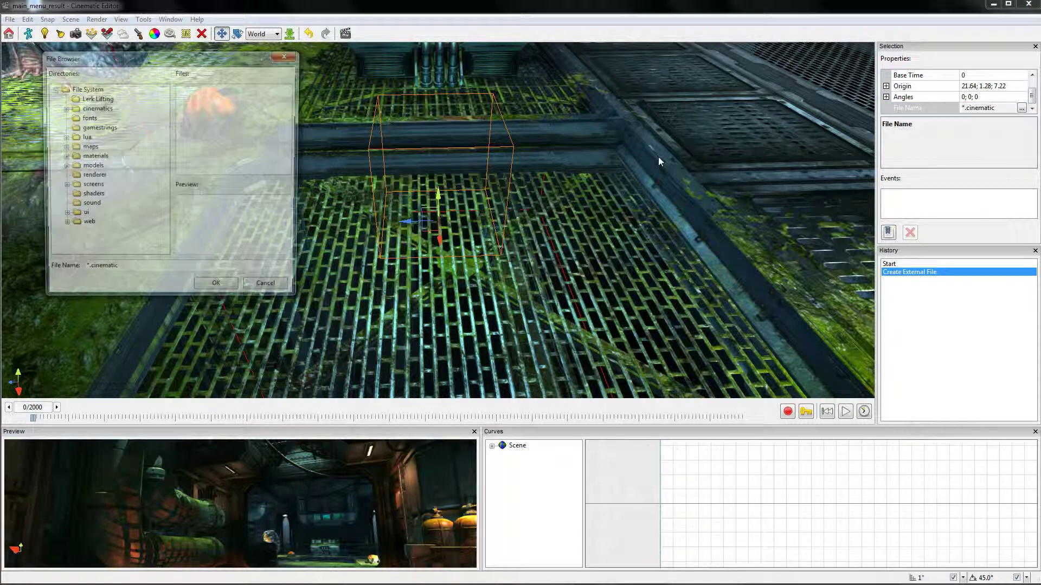
pyautogui.doubleClick(71, 109)
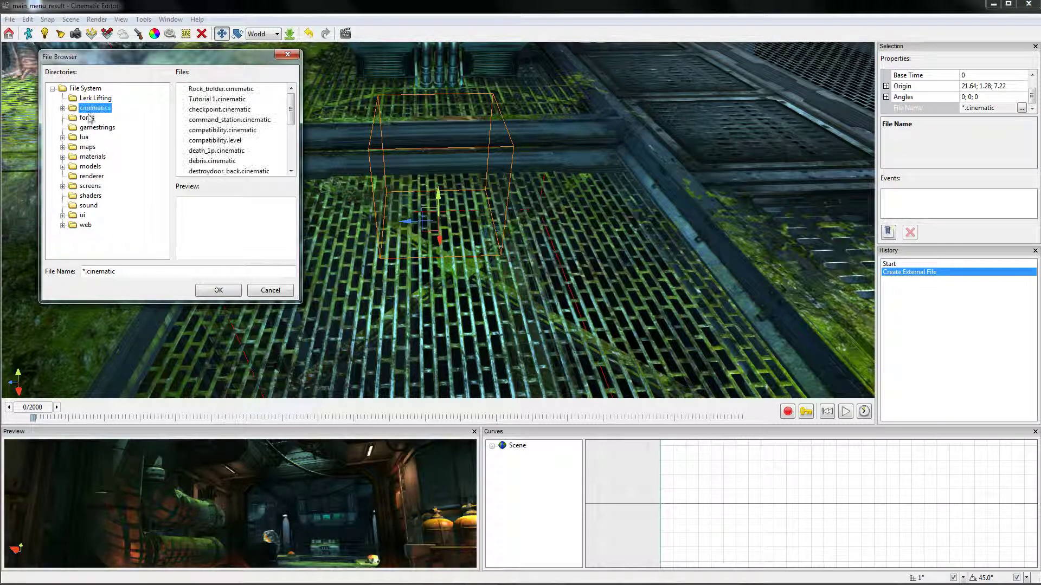
pyautogui.doubleClick(93, 108)
pyautogui.doubleClick(105, 157)
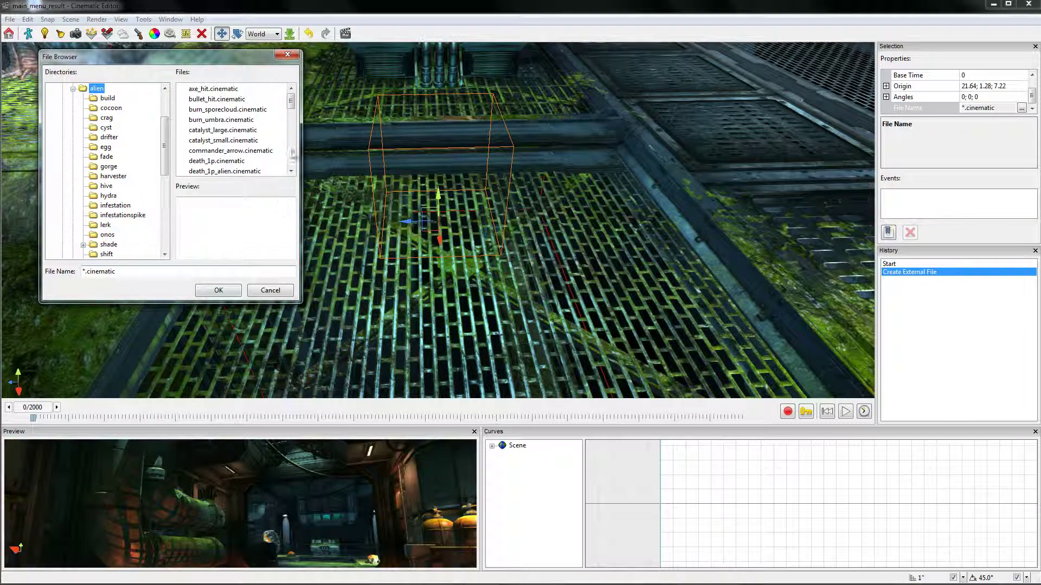
pyautogui.moveTo(292, 100); pyautogui.dragTo(287, 147)
pyautogui.click(247, 130)
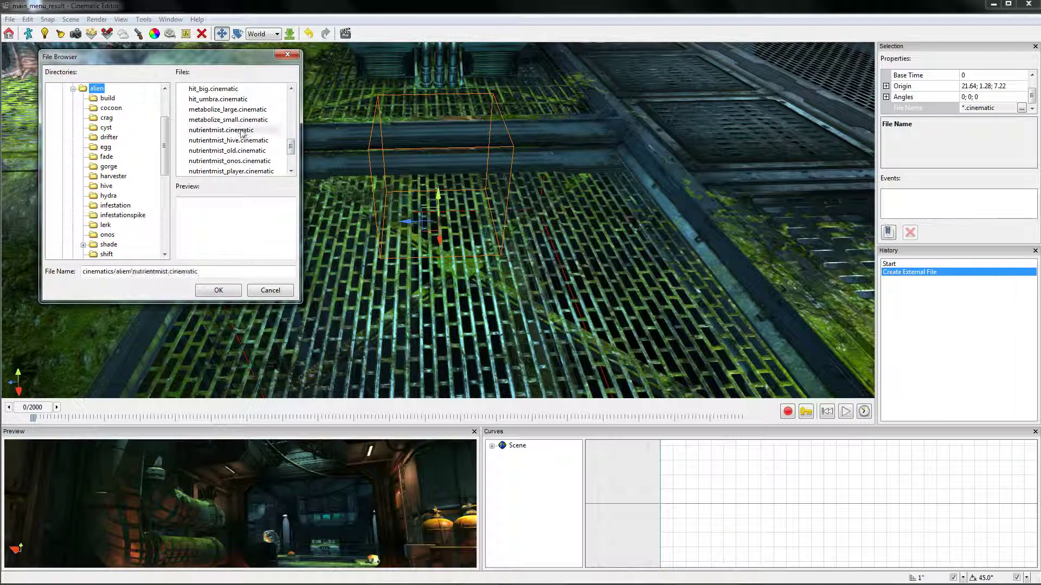
pyautogui.click(218, 291)
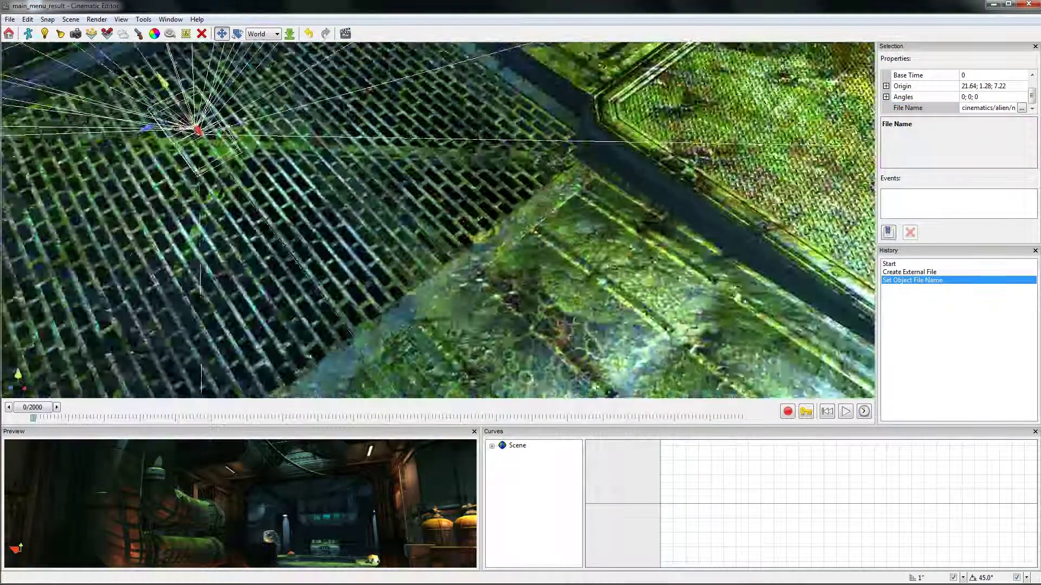
# - Move the mist object down onto the floor grating at about 20.93; 0.38; 7.22, play the scene, and rewind it
pyautogui.moveTo(438, 220); pyautogui.dragTo(453, 198, button='middle')
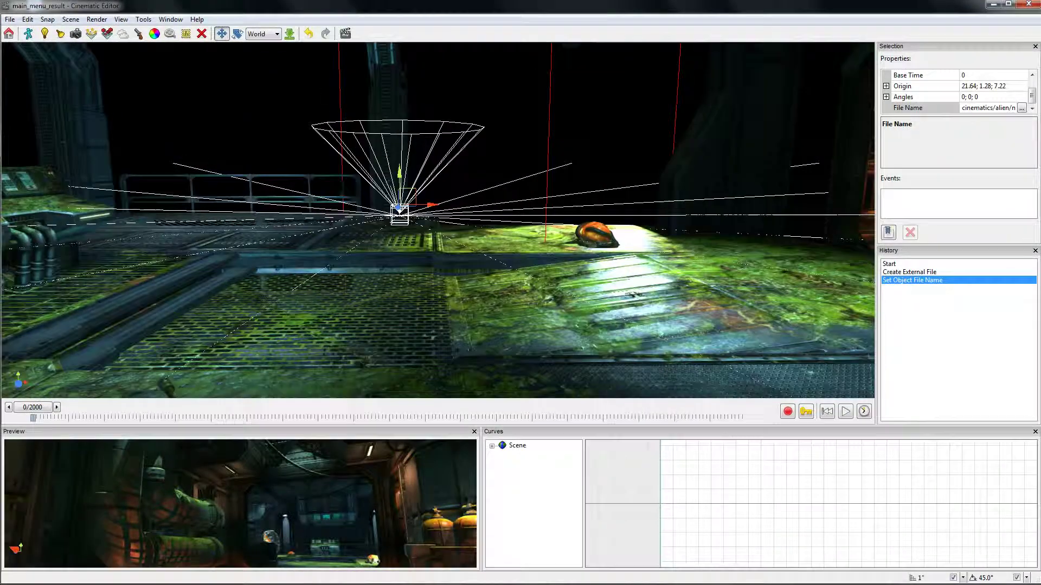
pyautogui.moveTo(410, 202); pyautogui.dragTo(355, 272)
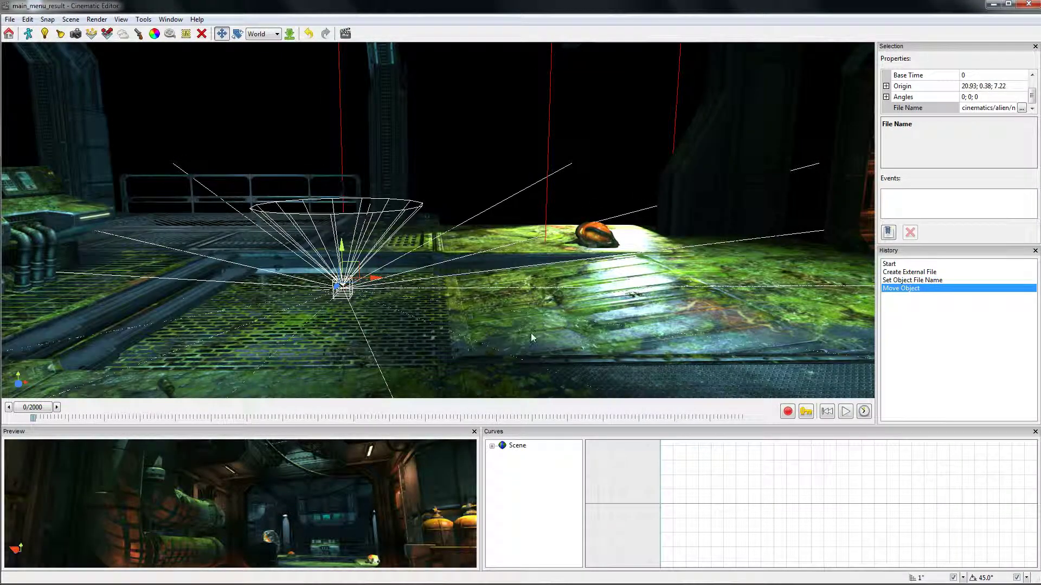
pyautogui.click(846, 413)
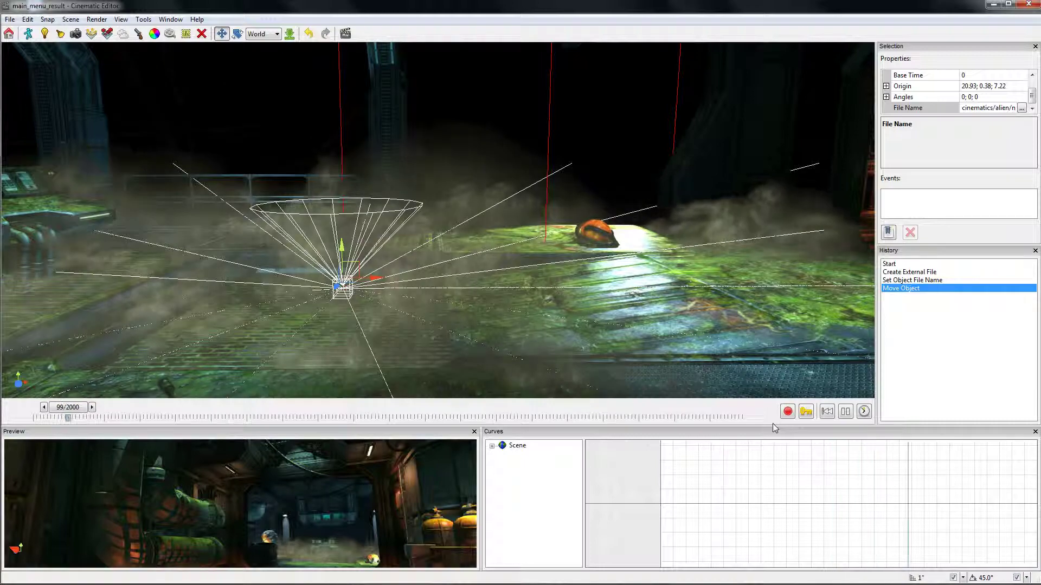
pyautogui.click(844, 419)
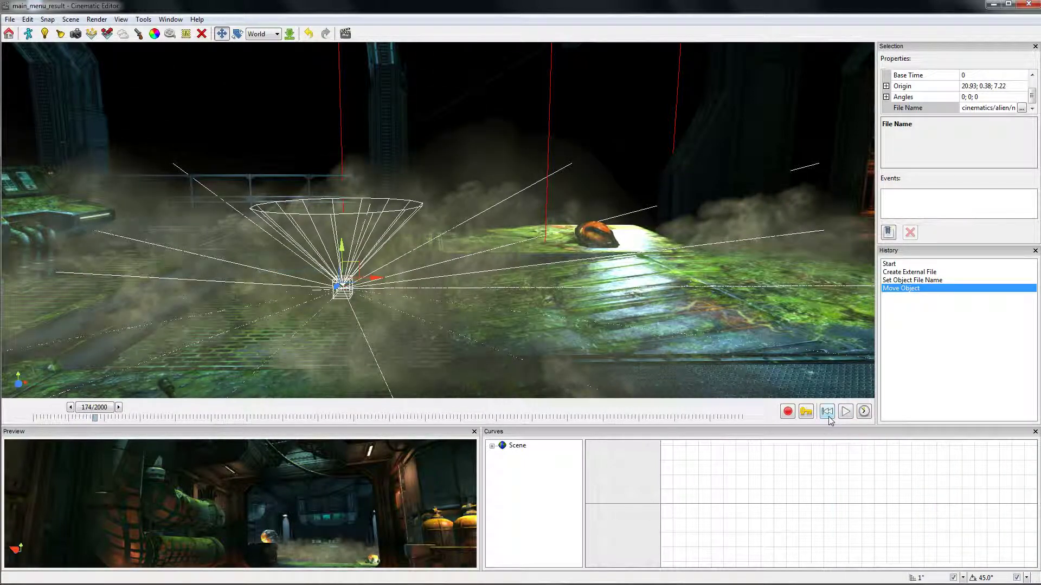
pyautogui.click(828, 417)
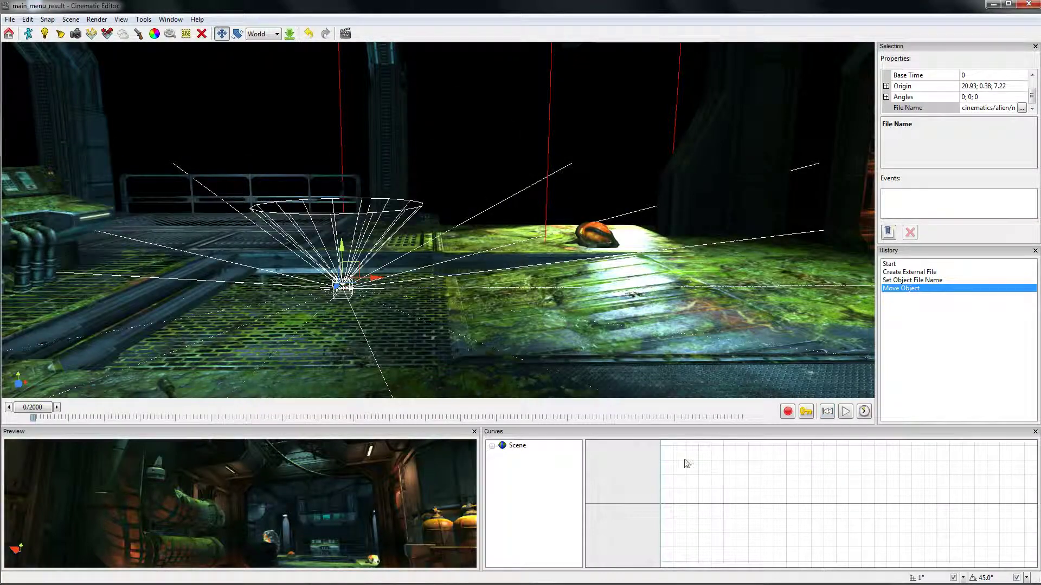
# - Show the Base Time curve of External File #1 and shift its start to frame 120, for a base time of 4
pyautogui.click(492, 446)
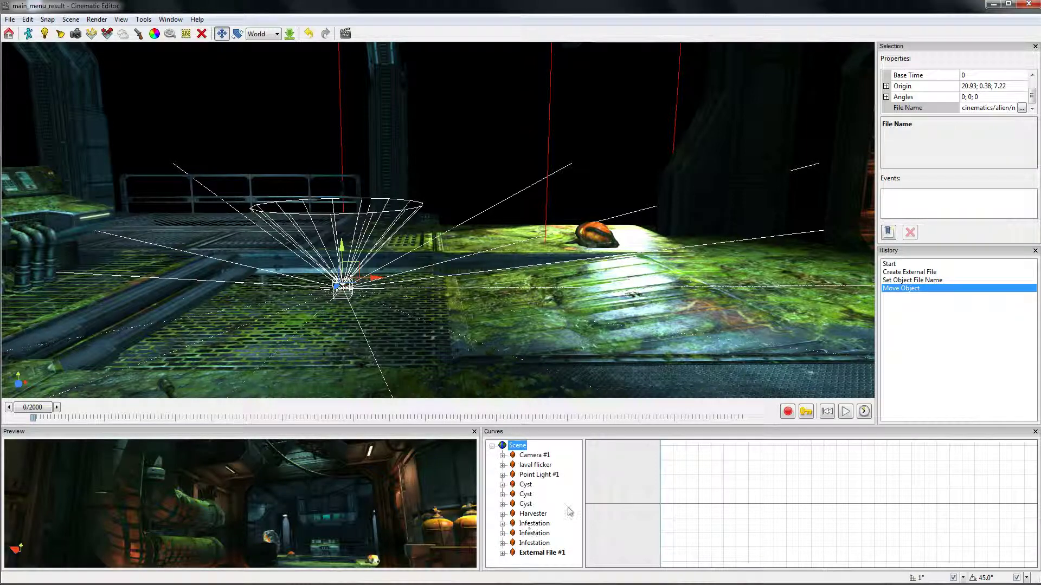
pyautogui.click(505, 554)
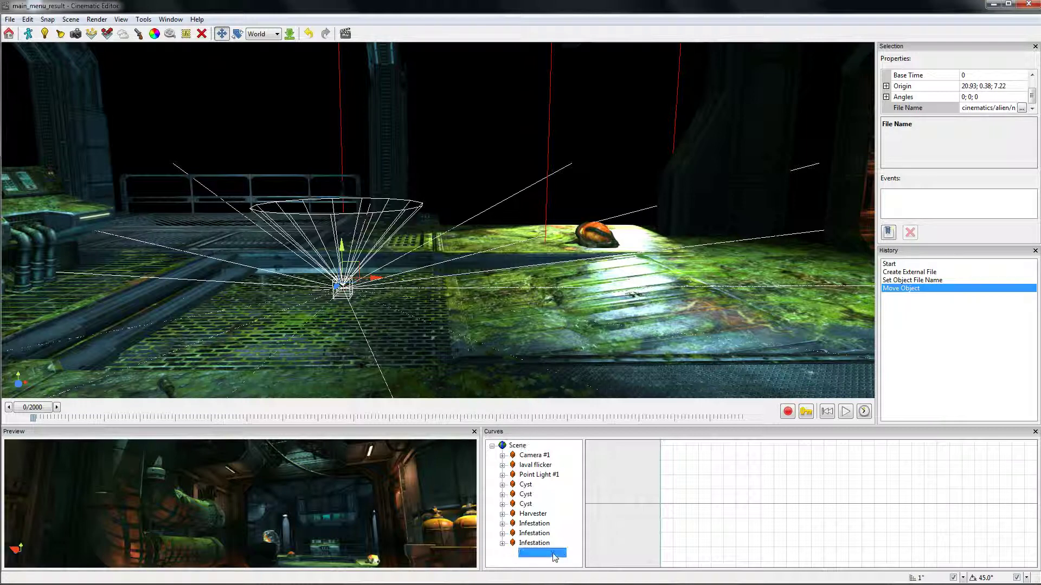
pyautogui.click(502, 554)
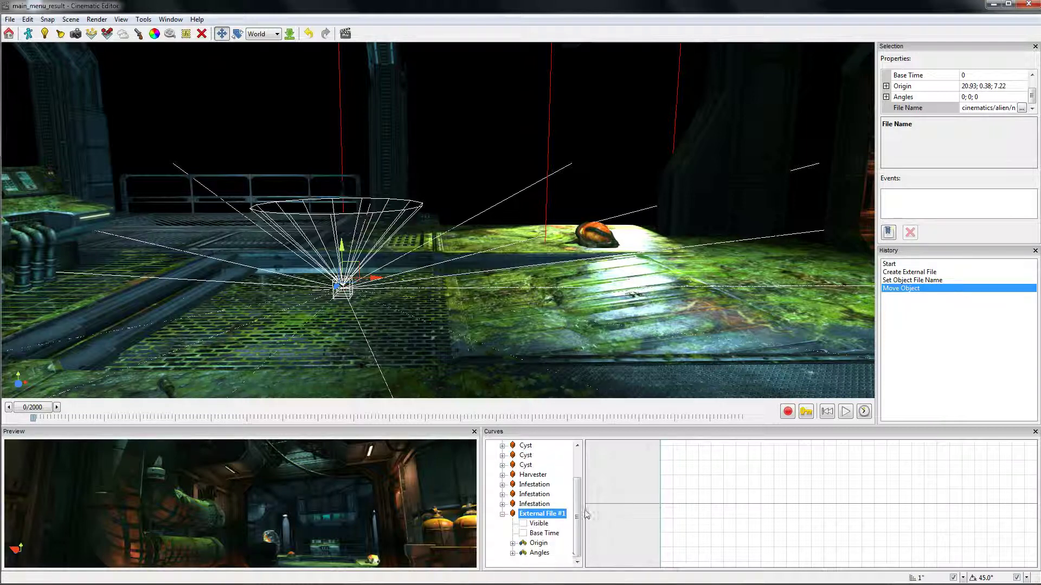
pyautogui.click(523, 534)
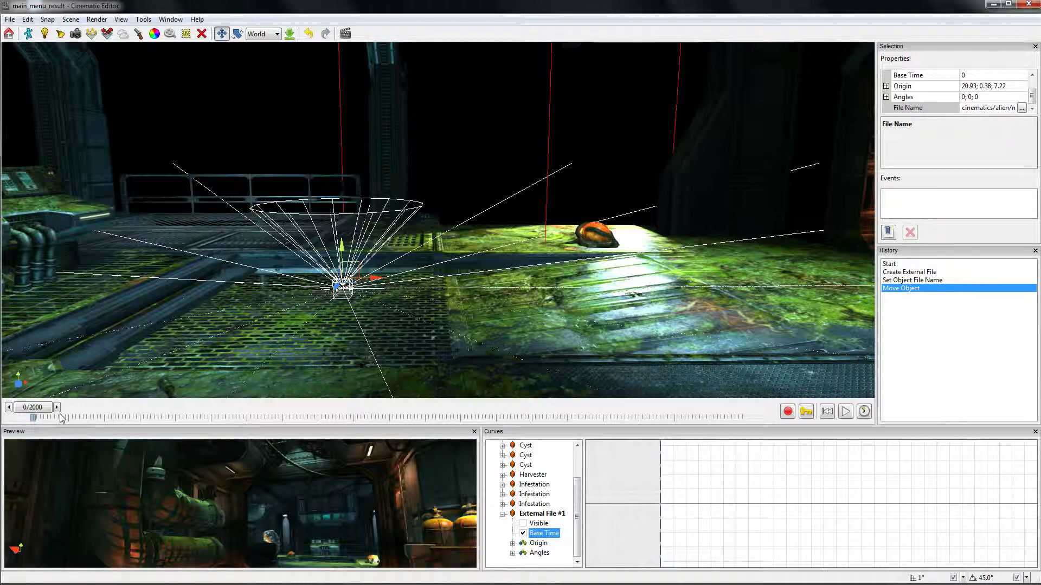
pyautogui.moveTo(37, 412); pyautogui.dragTo(81, 415)
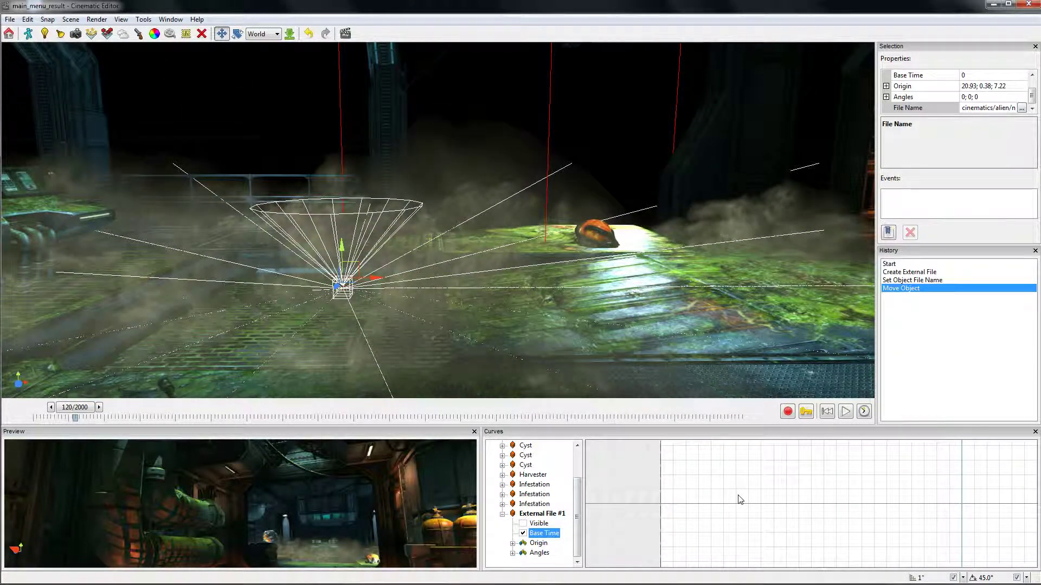
pyautogui.moveTo(739, 497); pyautogui.dragTo(671, 500, button='middle')
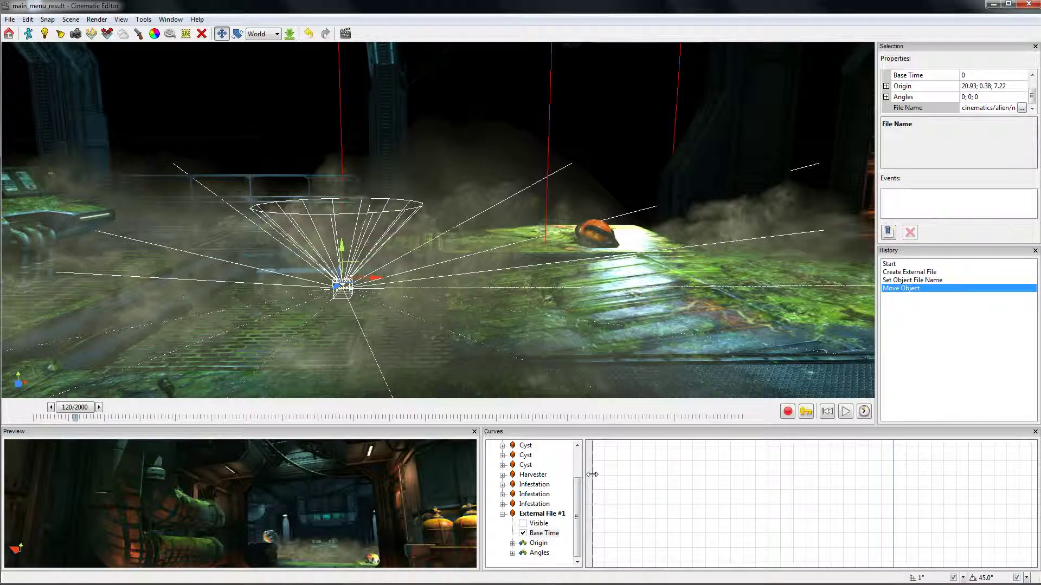
pyautogui.moveTo(591, 474); pyautogui.dragTo(893, 472)
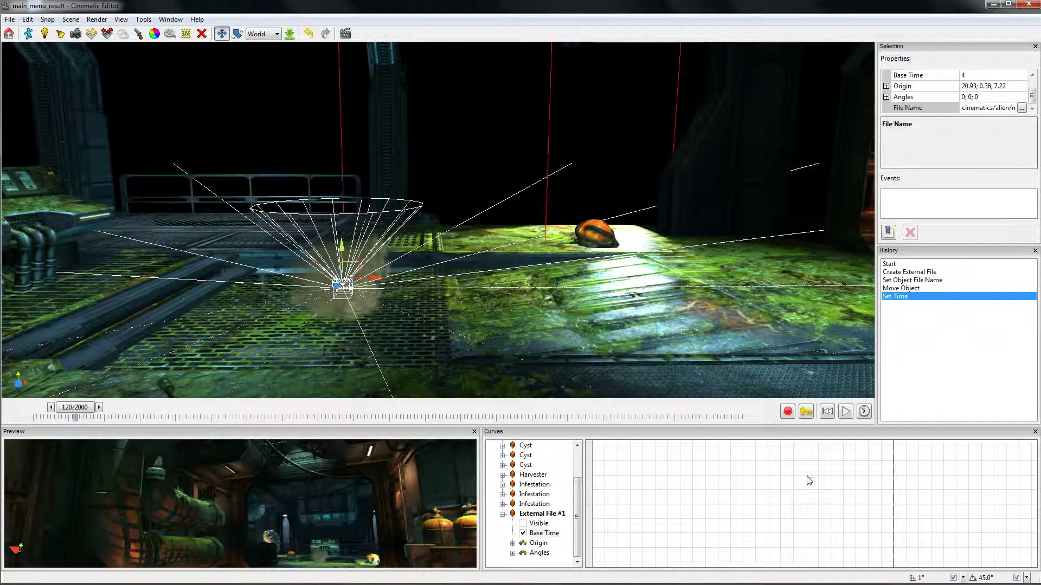
# - Play the scene from the start to check the delayed mist effect
pyautogui.click(827, 413)
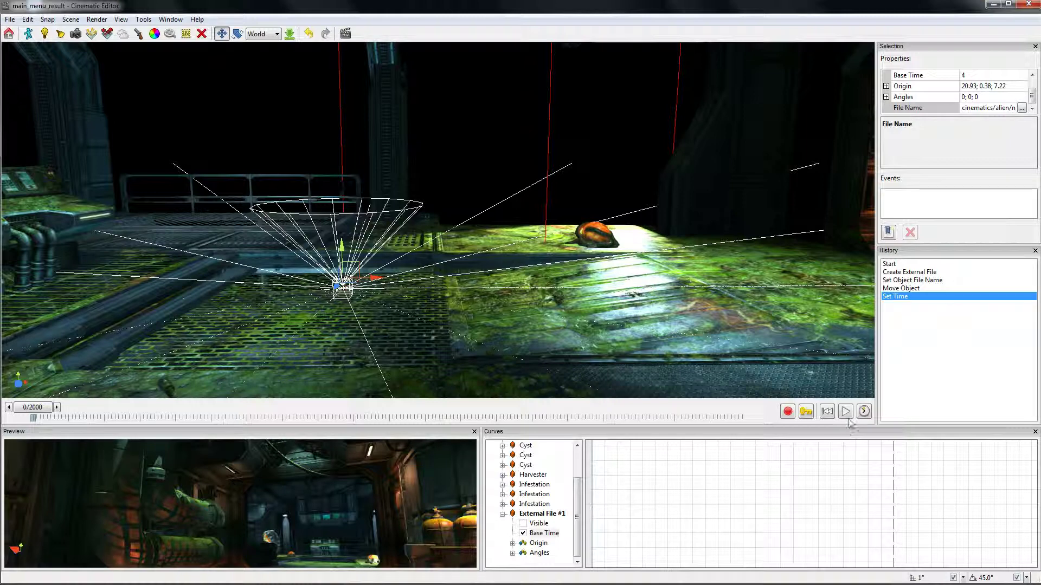
pyautogui.click(845, 411)
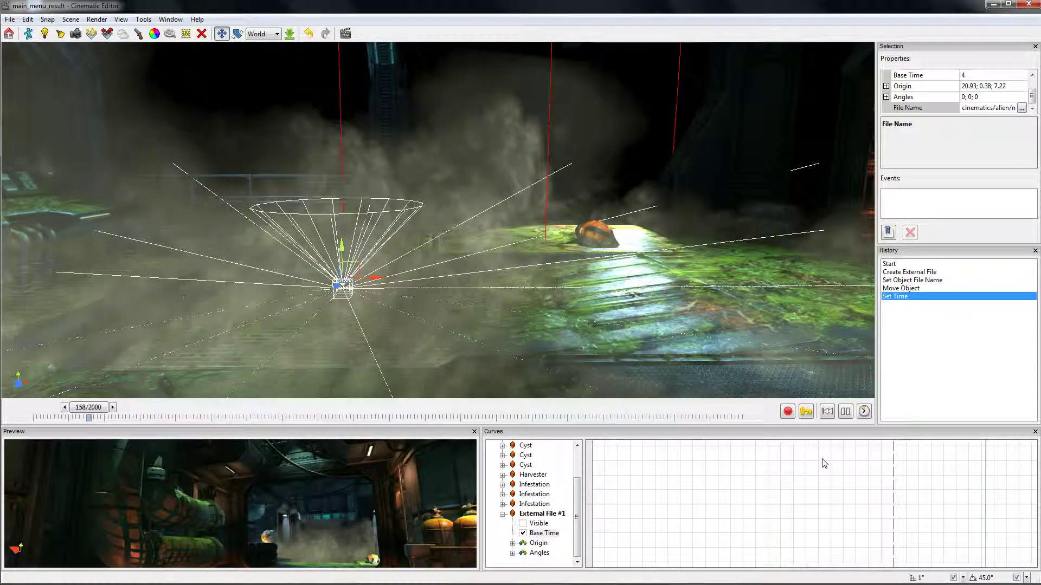
pyautogui.click(845, 411)
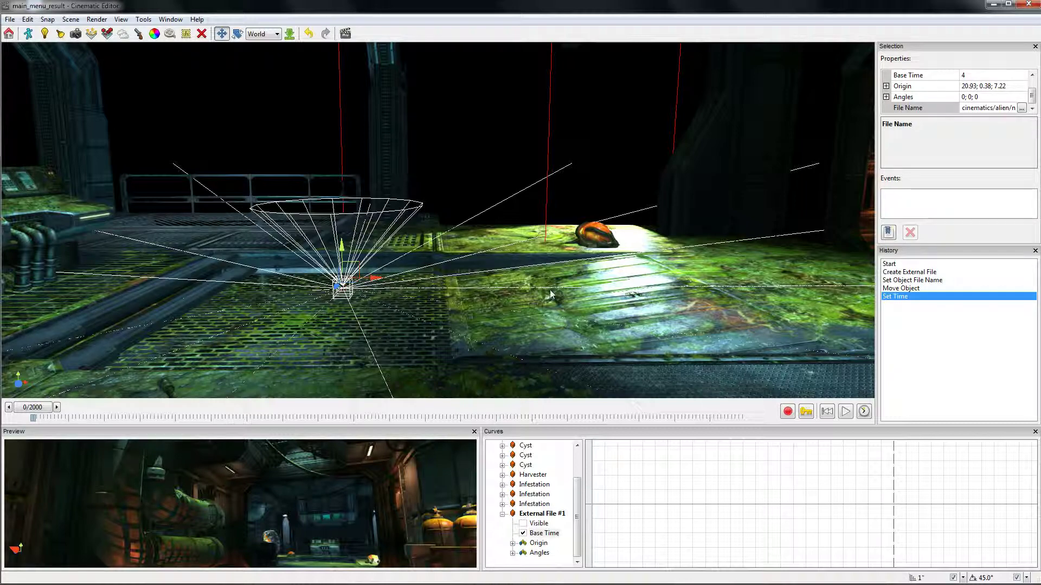
# - Select Camera #1 in the corridor and set its field of view to 60
pyautogui.moveTo(550, 289); pyautogui.dragTo(437, 220, button='middle')
pyautogui.click(426, 204)
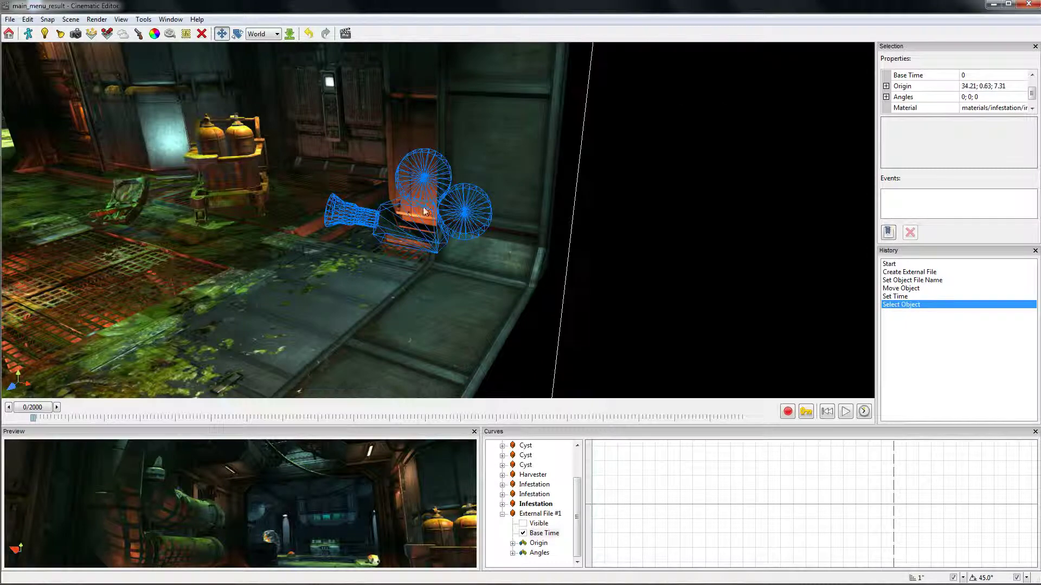
pyautogui.click(424, 212)
pyautogui.moveTo(410, 318); pyautogui.dragTo(336, 306, button='middle')
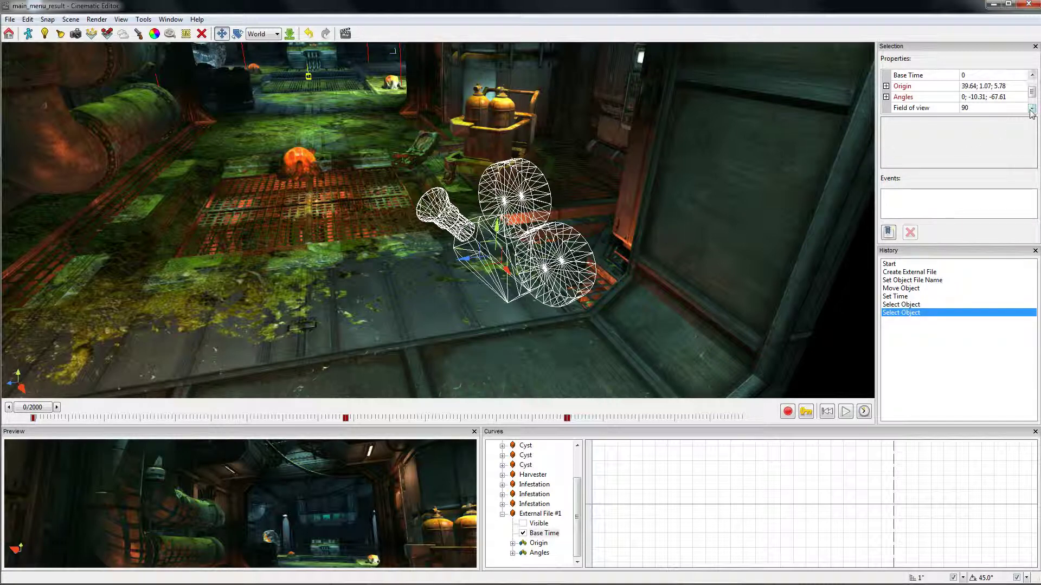
pyautogui.scroll(1, 1031, 108)
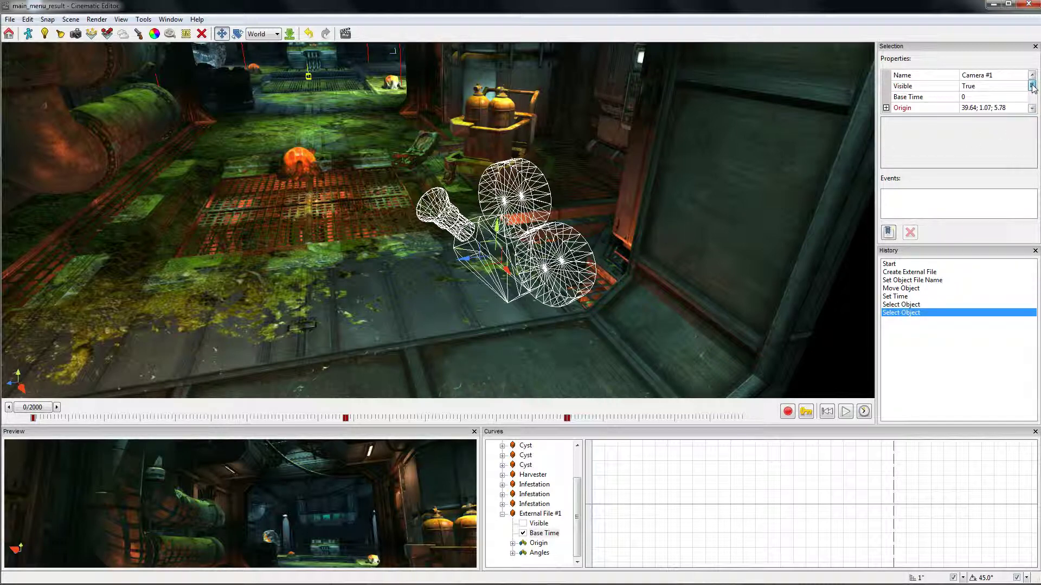
pyautogui.moveTo(1032, 91); pyautogui.dragTo(1023, 104)
pyautogui.click(994, 89)
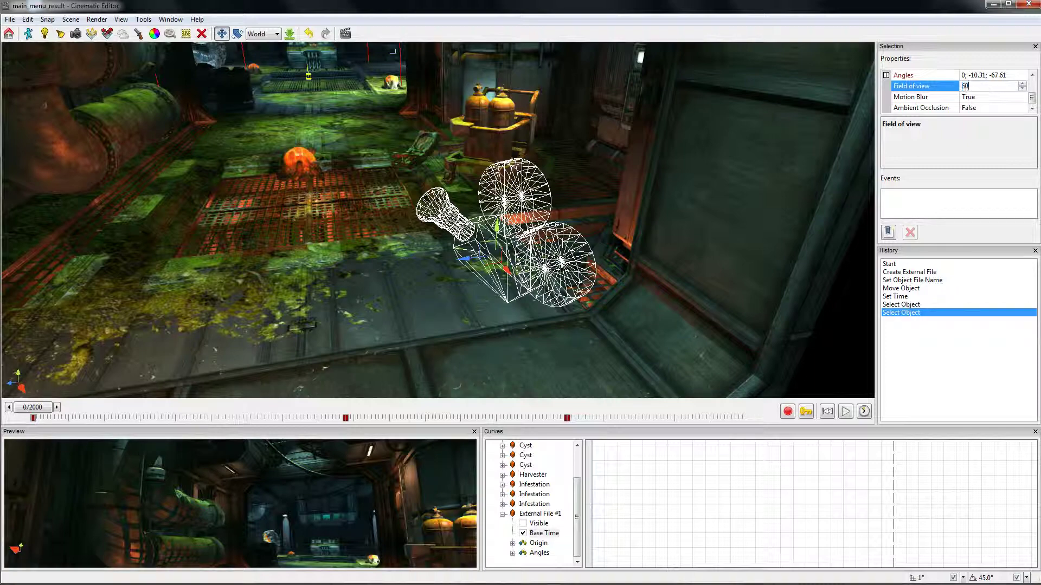
pyautogui.write('60')
pyautogui.press('Return')
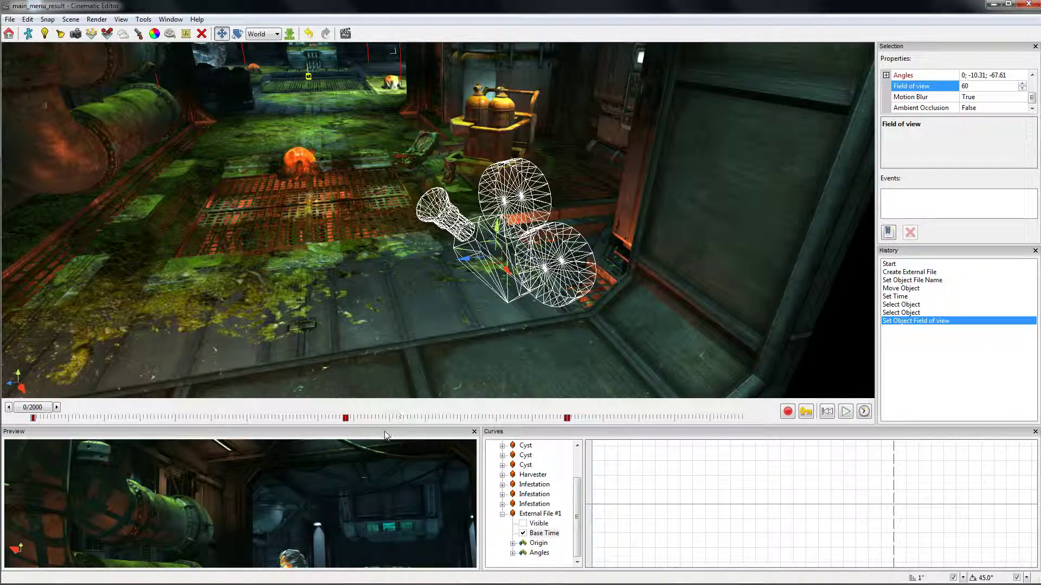
# - Enlarge the camera preview into a floating window, and try a field of view of 120 before setting it to 90
pyautogui.moveTo(393, 432); pyautogui.dragTo(387, 9)
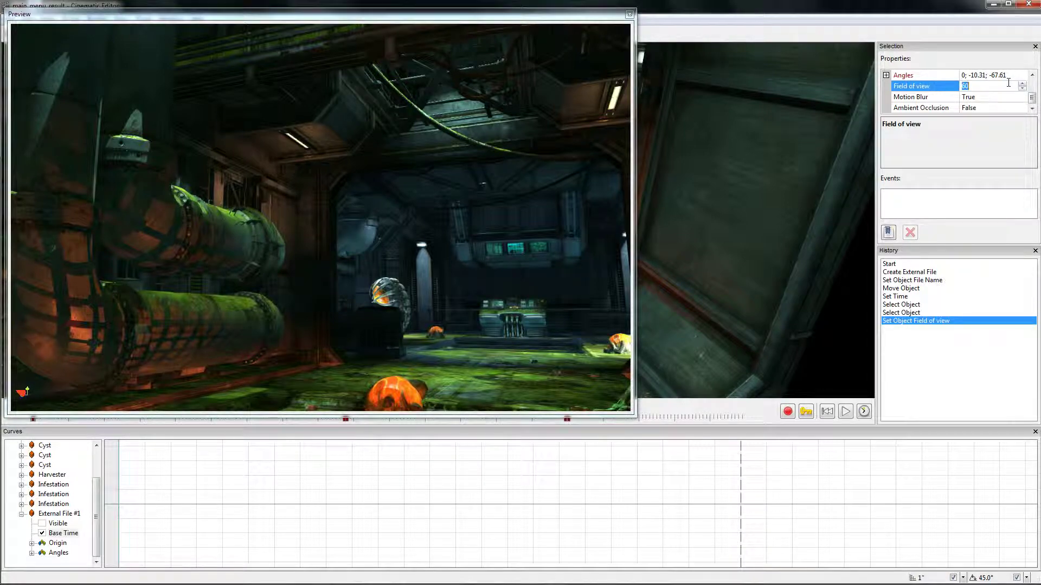
pyautogui.write('120')
pyautogui.press('Return')
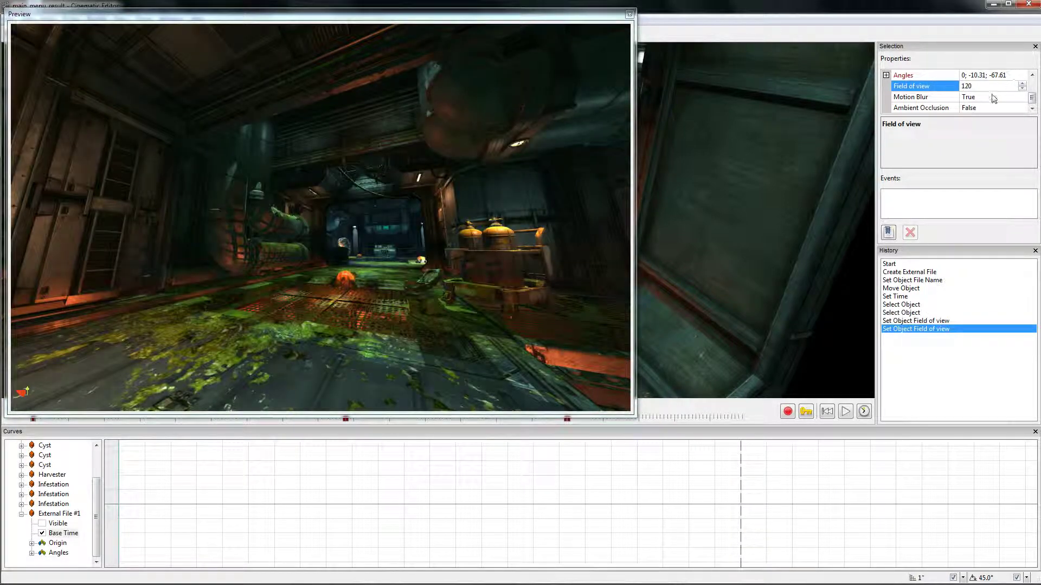
pyautogui.write('90')
pyautogui.press('Return')
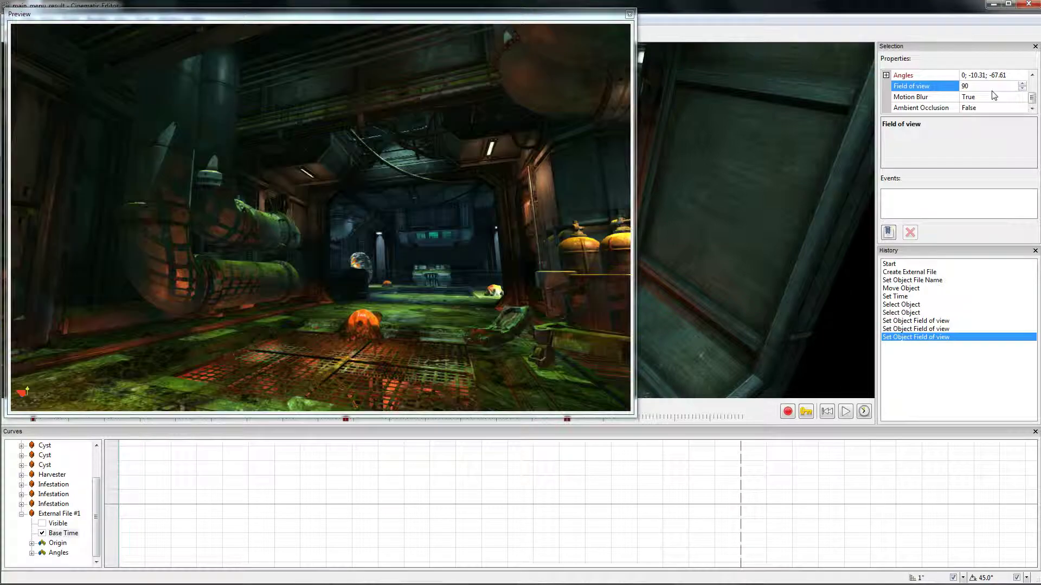
# - Switch the camera's Motion Blur to False and back to True, and toggle Ambient Occlusion, ending at True
pyautogui.click(1021, 99)
pyautogui.click(1020, 98)
pyautogui.click(969, 107)
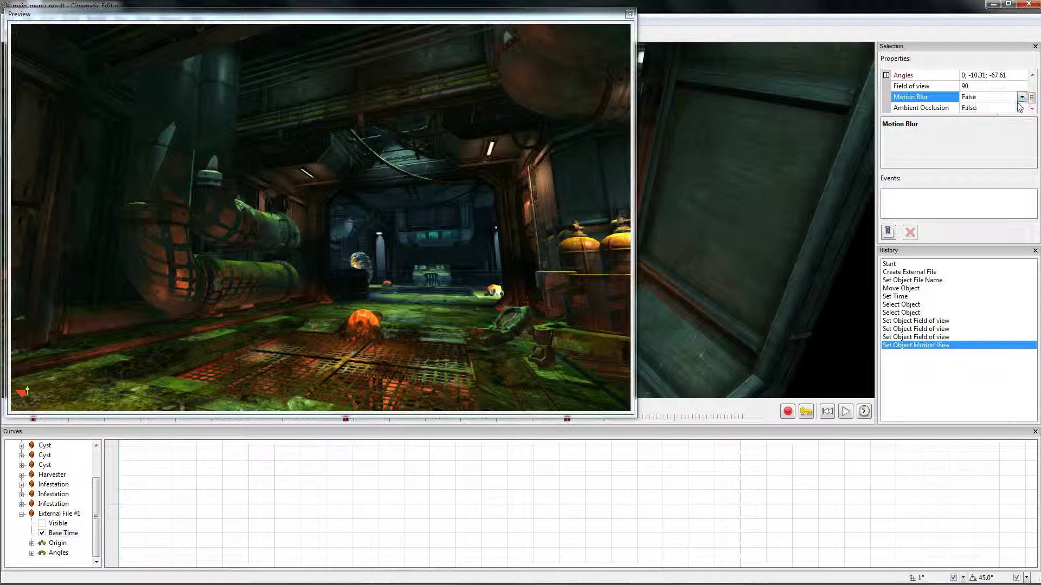
pyautogui.doubleClick(1017, 107)
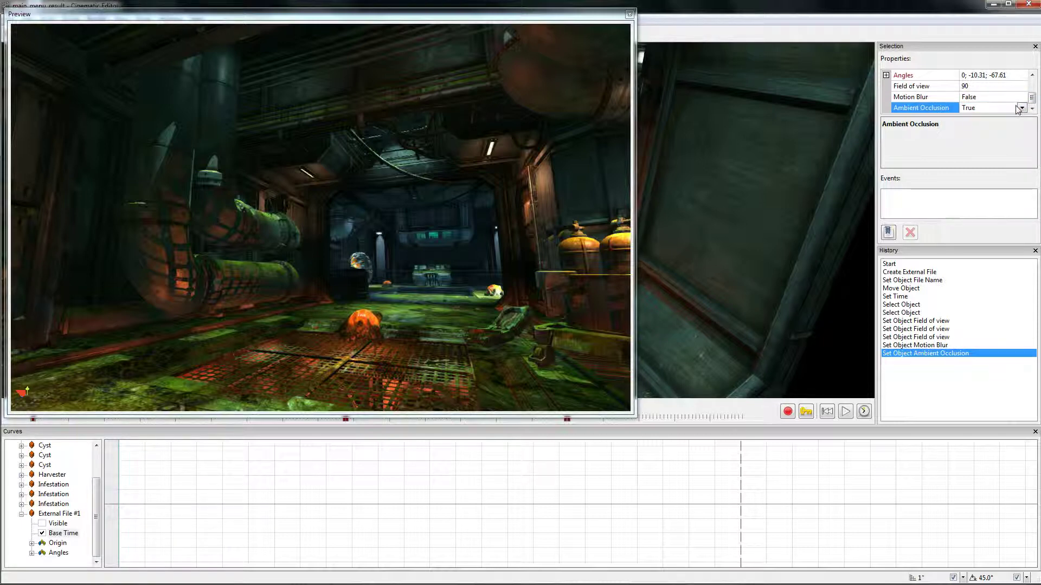
pyautogui.doubleClick(1017, 107)
pyautogui.doubleClick(1017, 98)
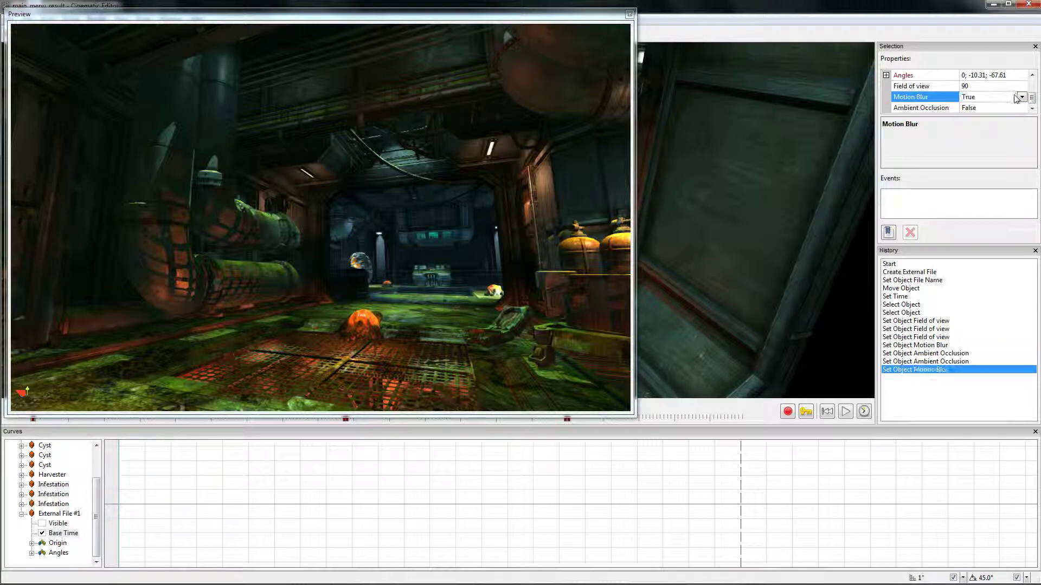
pyautogui.doubleClick(1017, 108)
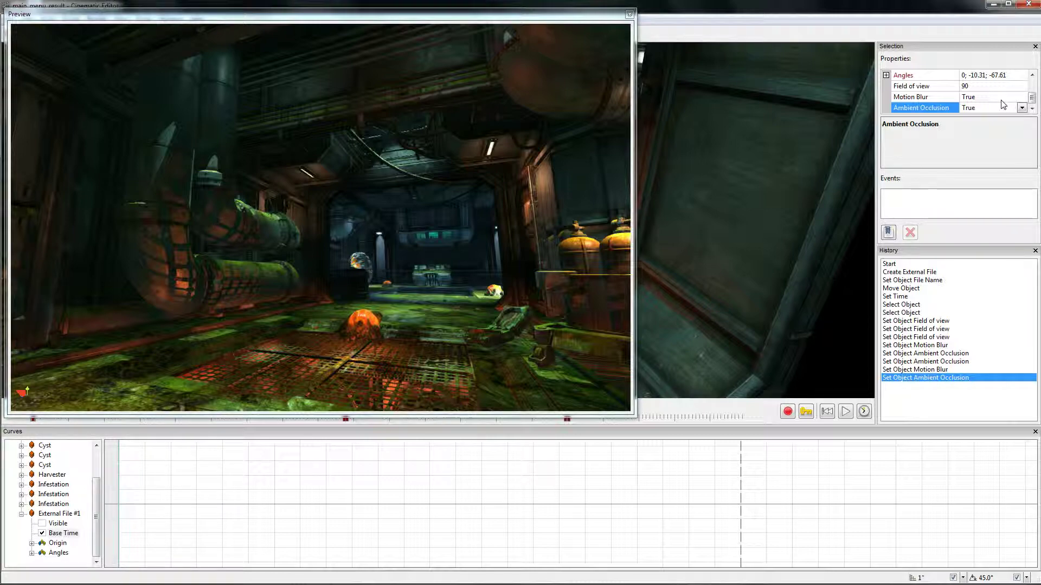
# - Dock the floating camera preview back beneath the viewport
pyautogui.click(955, 101)
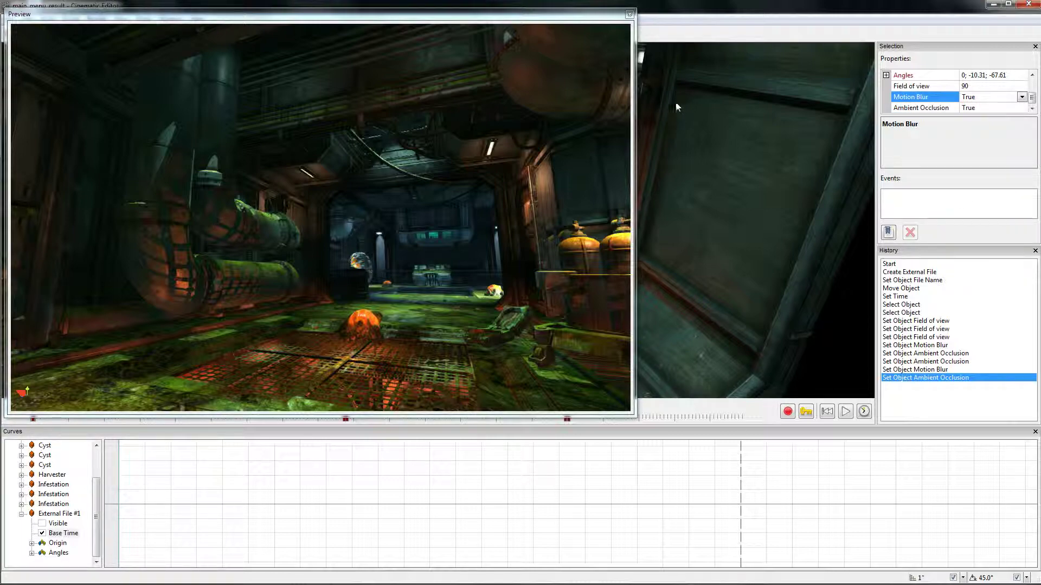
pyautogui.moveTo(499, 15); pyautogui.dragTo(484, 50)
pyautogui.moveTo(300, 49); pyautogui.dragTo(300, 424)
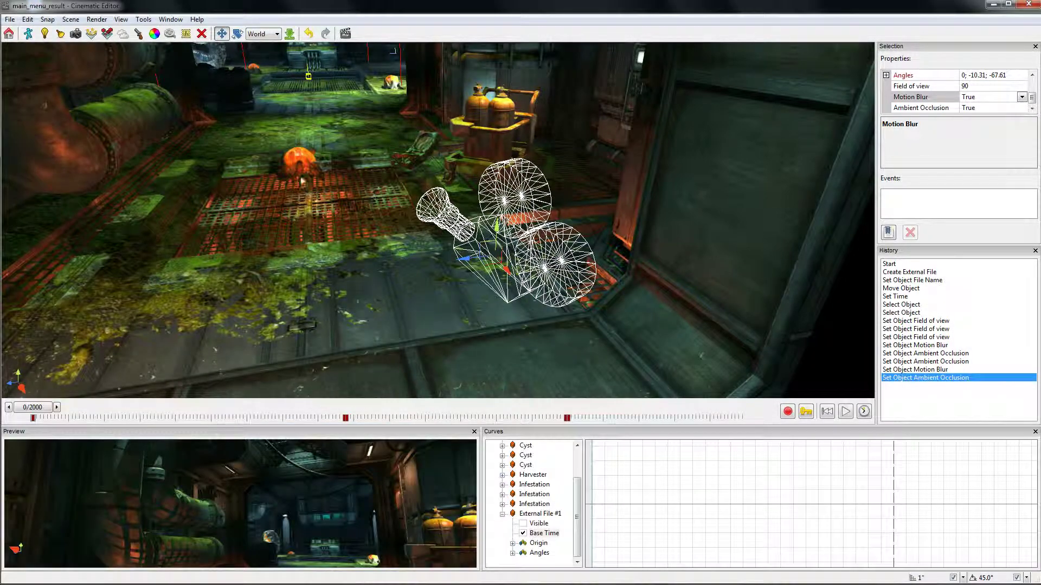
# - Examine the output size, frame range, file name and codec options in Render Setup, and close it without changes
pyautogui.click(328, 144)
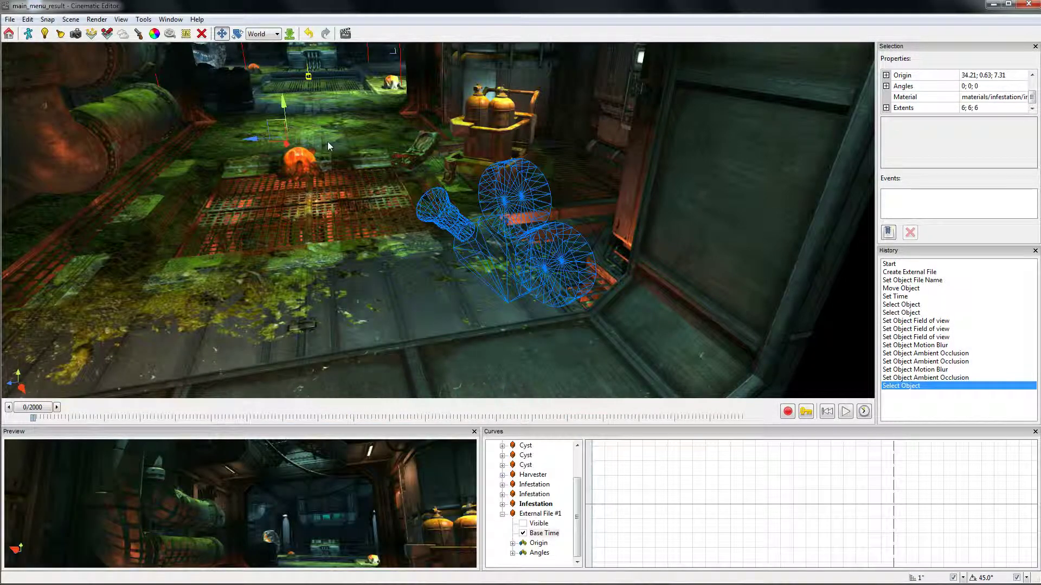
pyautogui.click(97, 20)
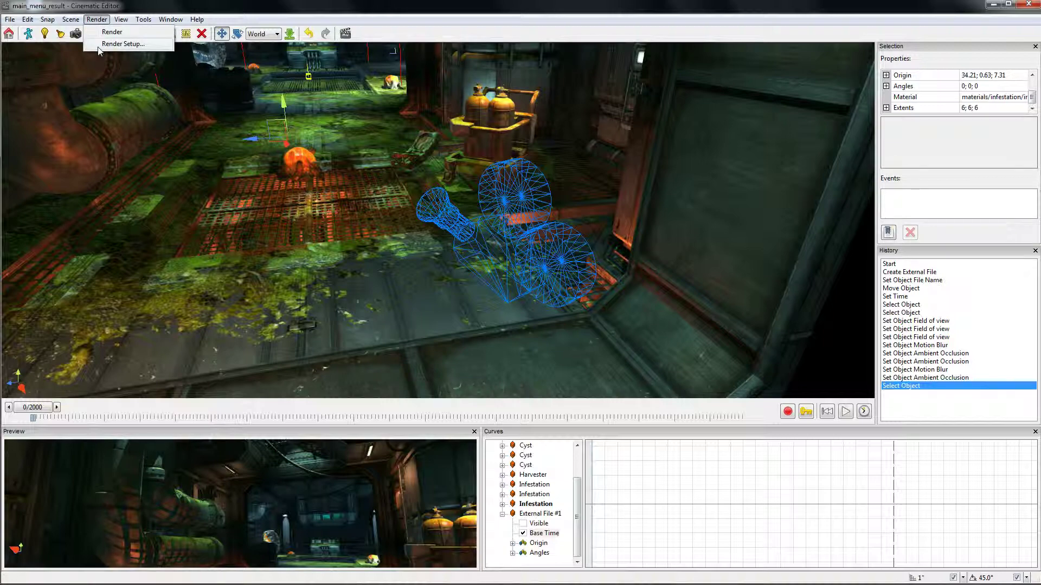
pyautogui.click(122, 44)
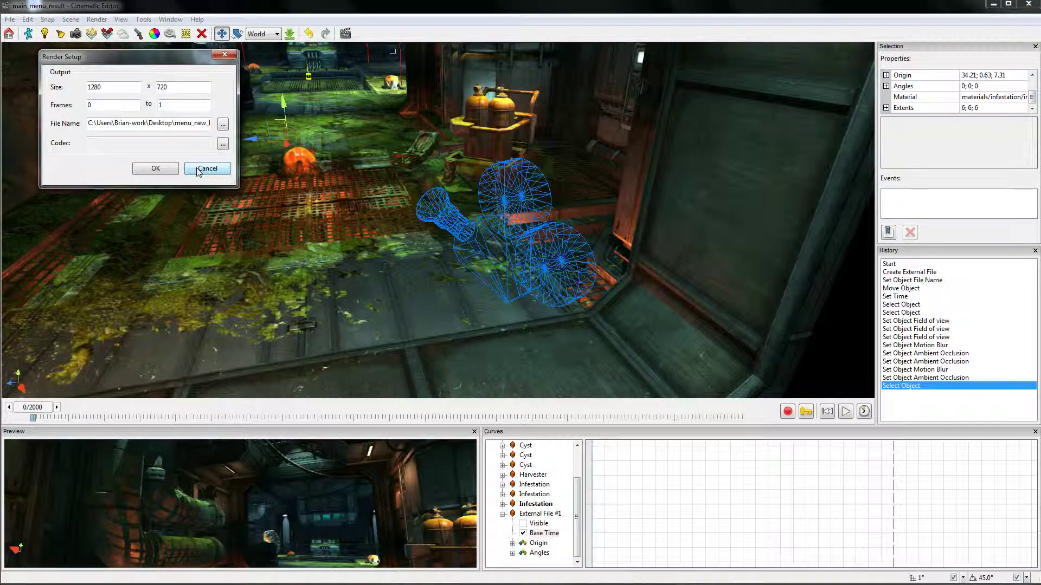
pyautogui.click(197, 168)
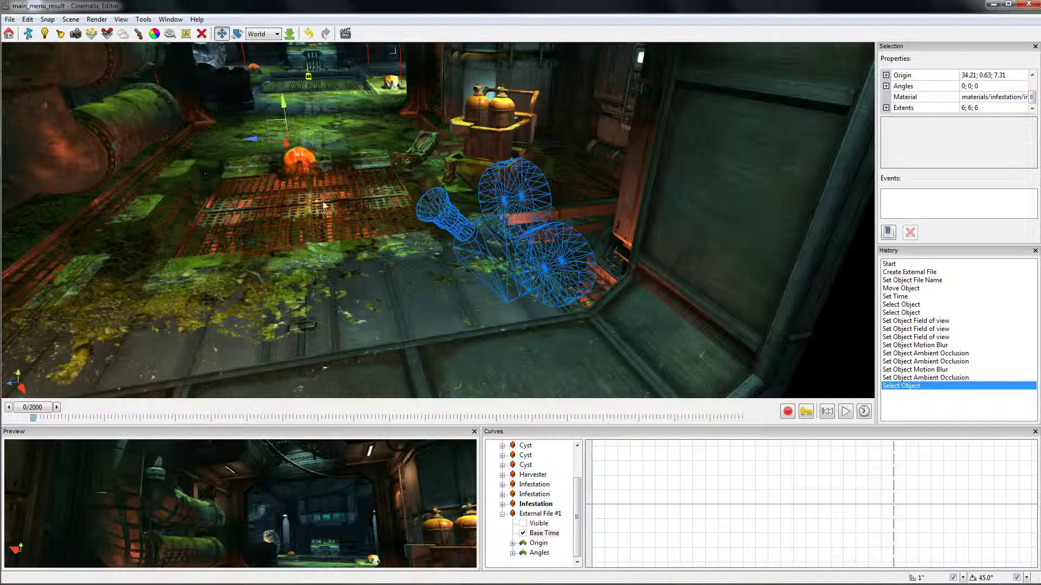
# - Select Camera #1 in the corridor again and set both its Ambient Occlusion and Motion Blur to False
pyautogui.click(462, 225)
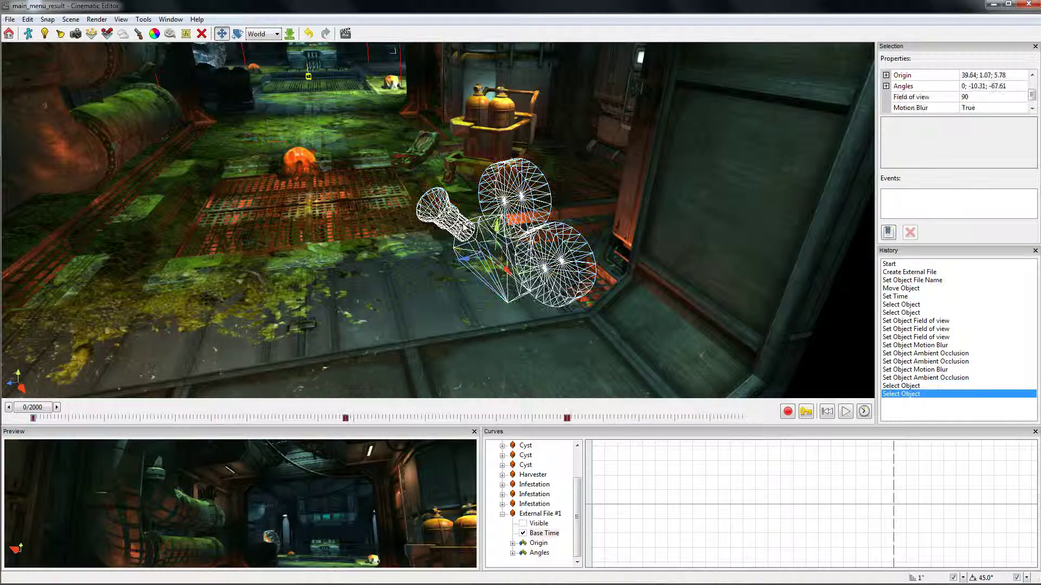
pyautogui.click(1032, 108)
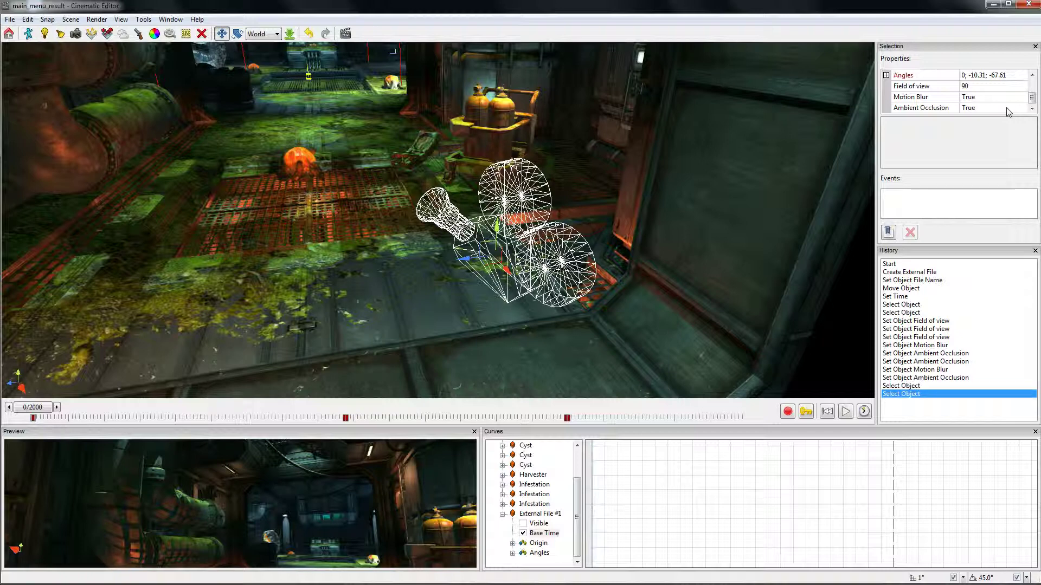
pyautogui.doubleClick(1006, 108)
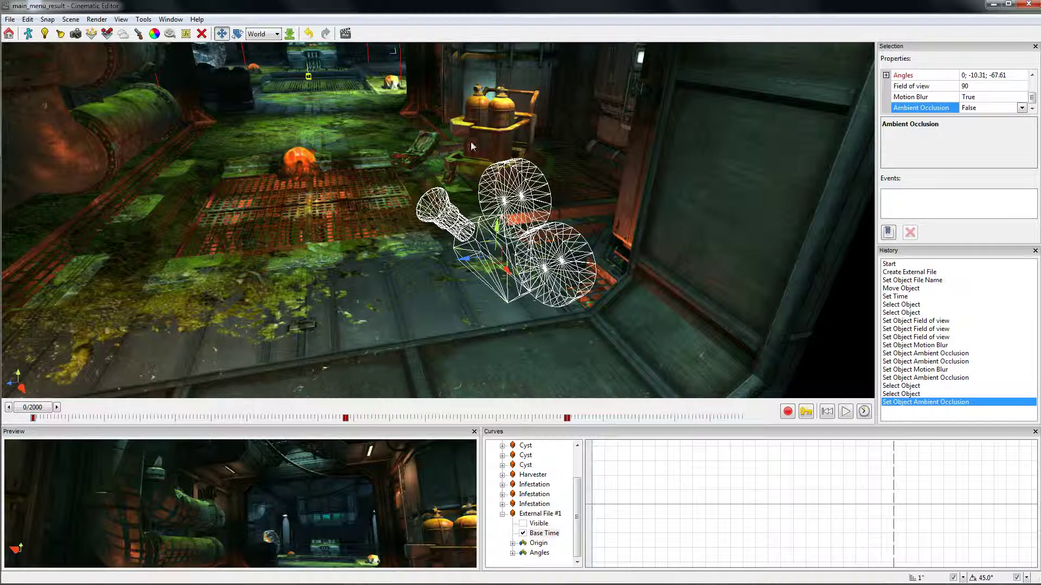
pyautogui.doubleClick(1004, 97)
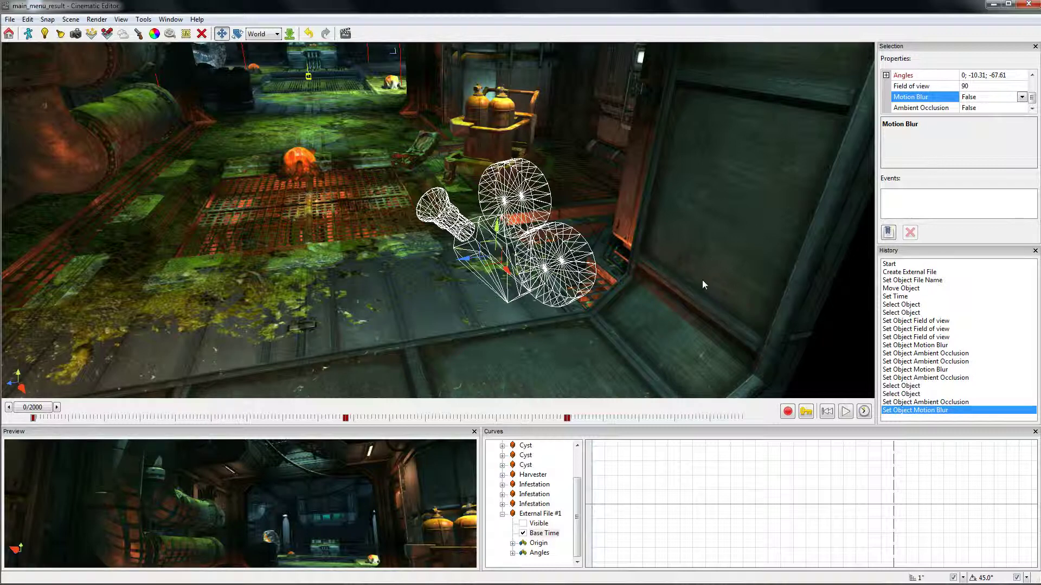
# - Collapse the External File #1 entry in the scene tree and create a view model in the scene
pyautogui.click(502, 513)
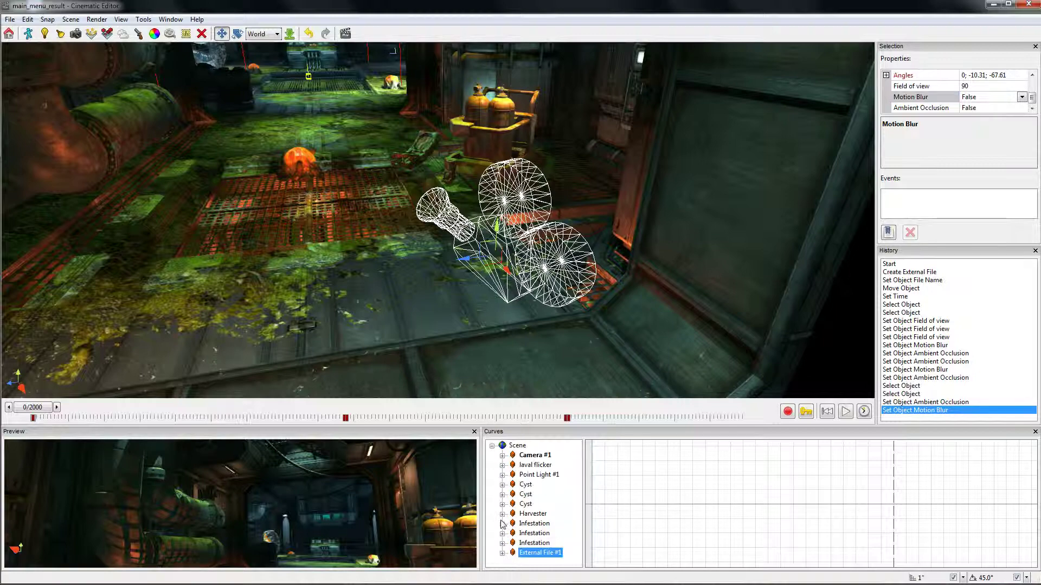
pyautogui.moveTo(507, 385); pyautogui.dragTo(440, 227, button='right')
pyautogui.press('s')
pyautogui.scroll(3, 381, 204)
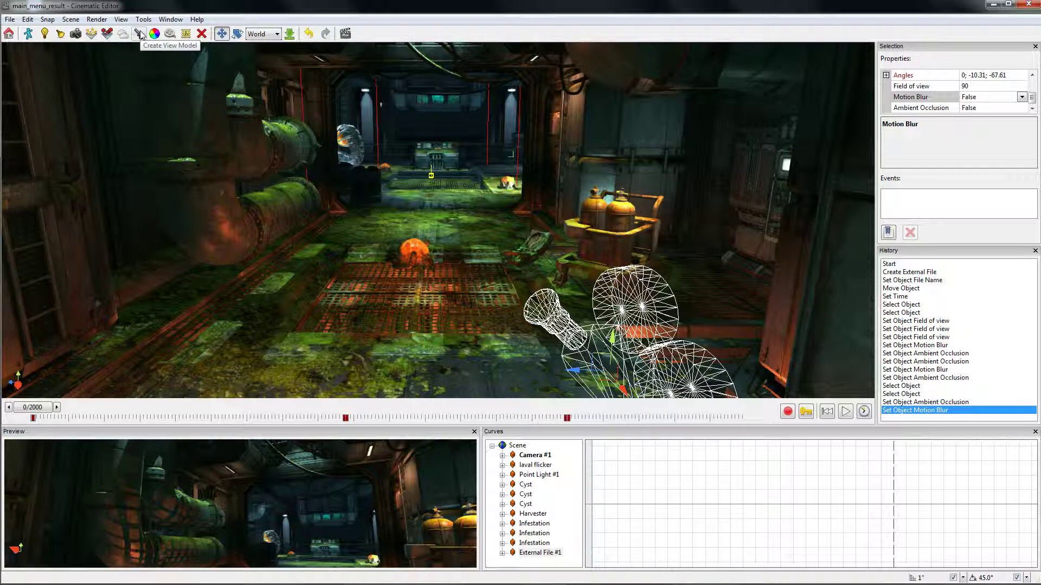
pyautogui.click(140, 35)
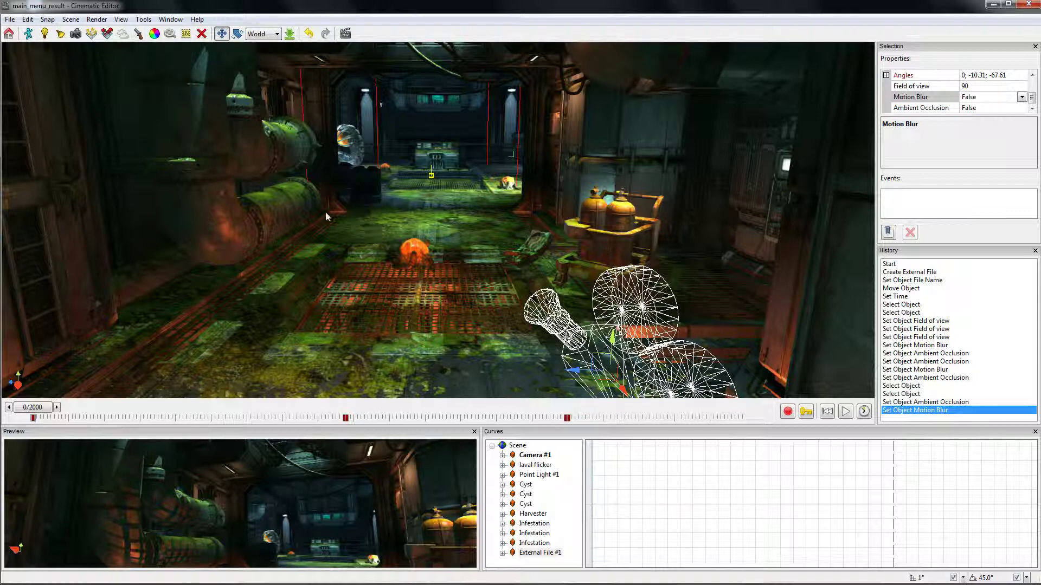
pyautogui.click(137, 39)
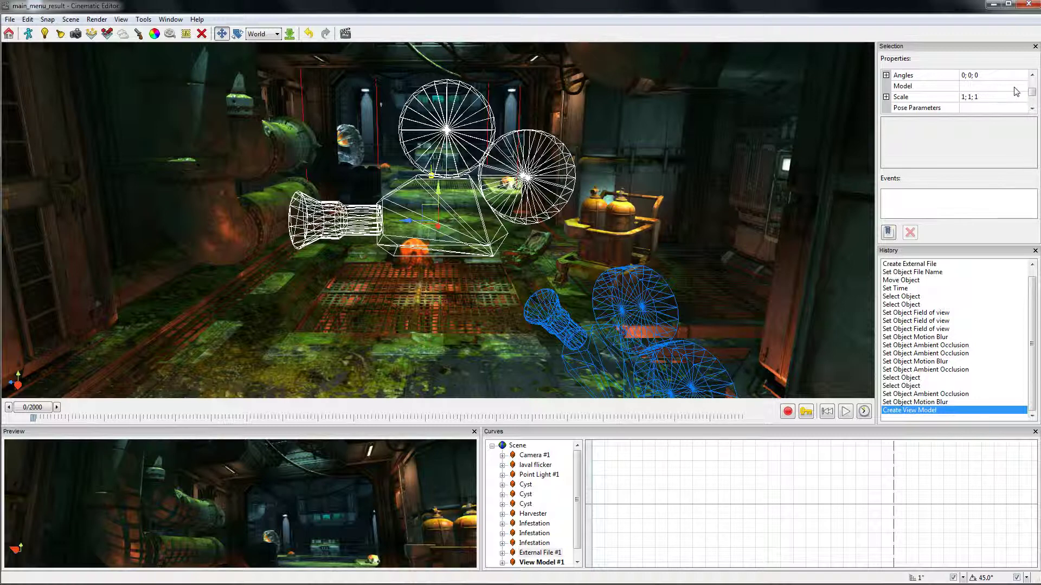
# - Browse for the new view model's Model file and pick skulk_view.model in models/alien/skulk
pyautogui.click(993, 87)
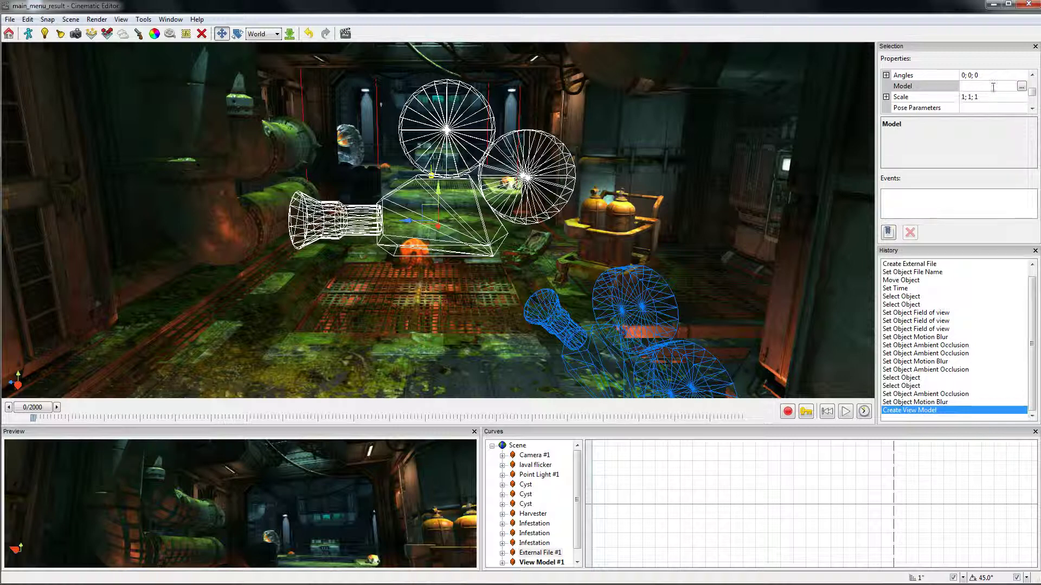
pyautogui.click(1021, 87)
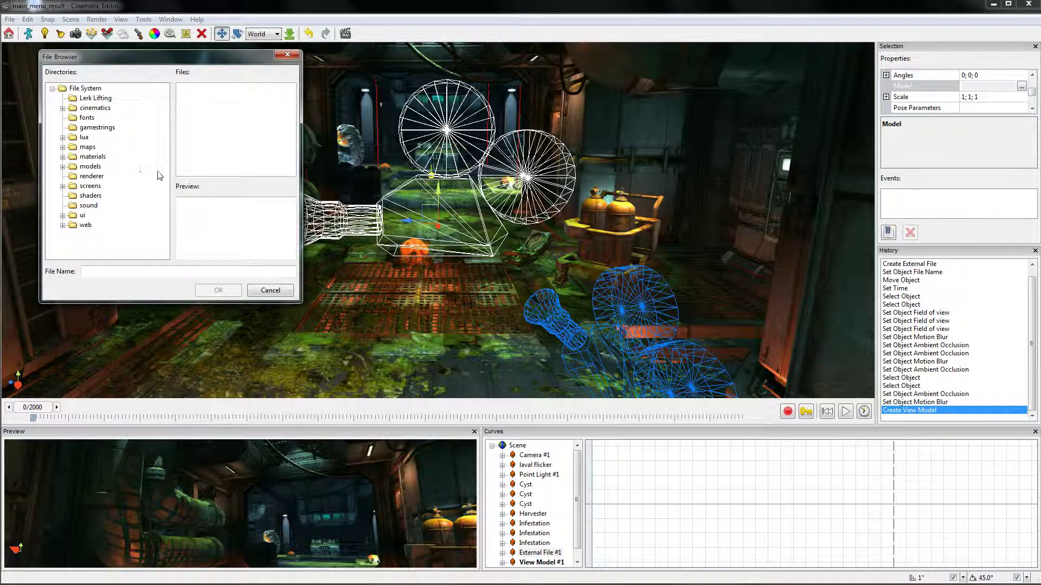
pyautogui.click(62, 167)
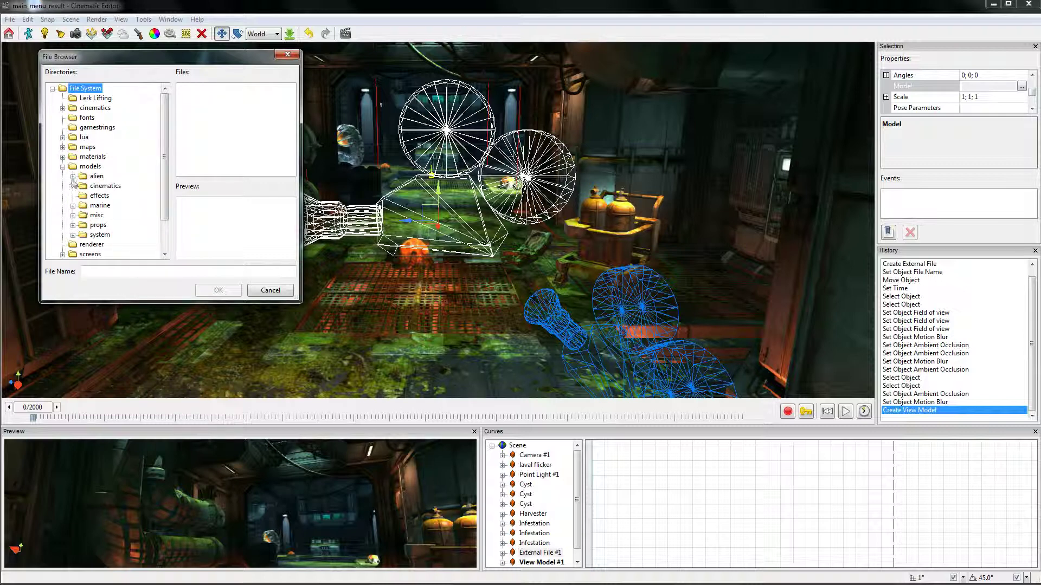
pyautogui.click(72, 176)
pyautogui.scroll(-1, 124, 252)
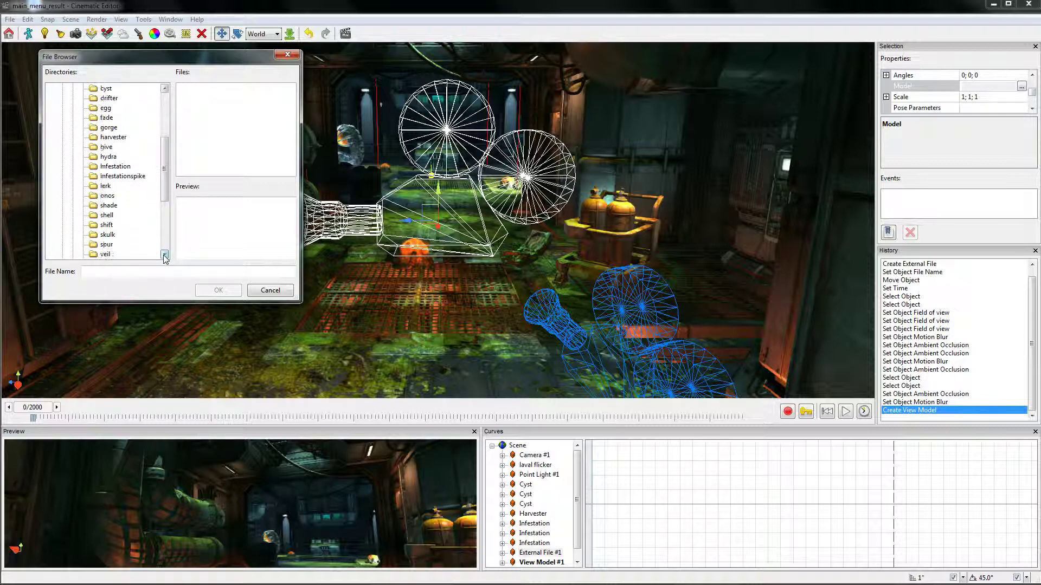
pyautogui.click(112, 236)
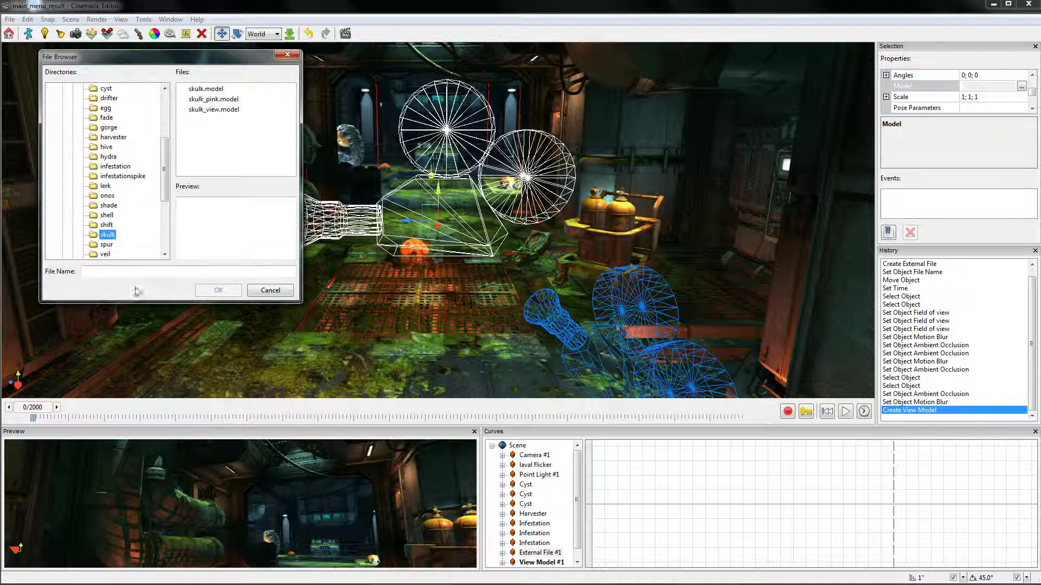
pyautogui.click(218, 110)
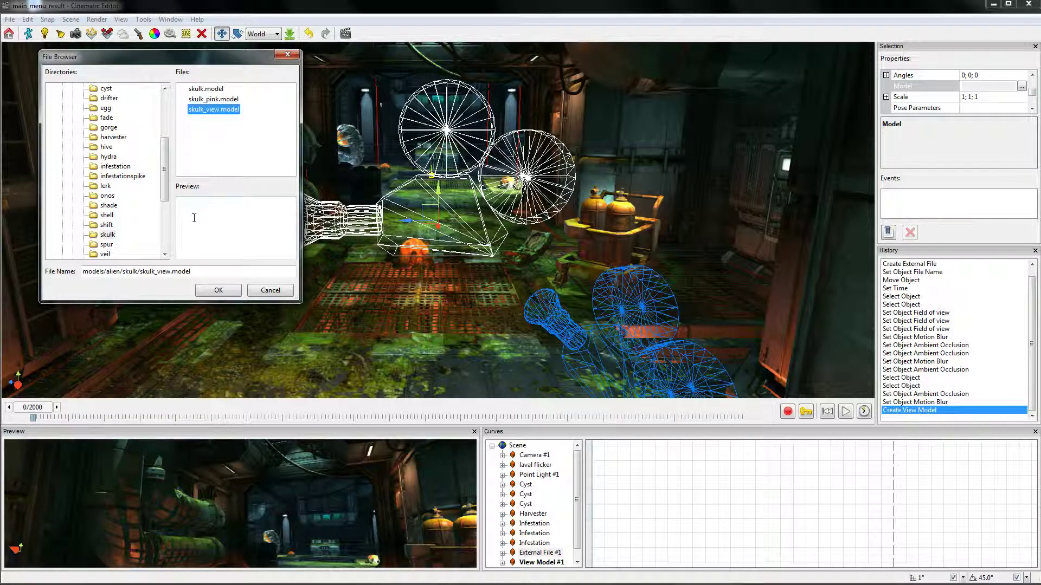
# - Look through the marine model folders for other view models, picking rifle_view.model and mine_view.model as examples
pyautogui.scroll(-1, 163, 213)
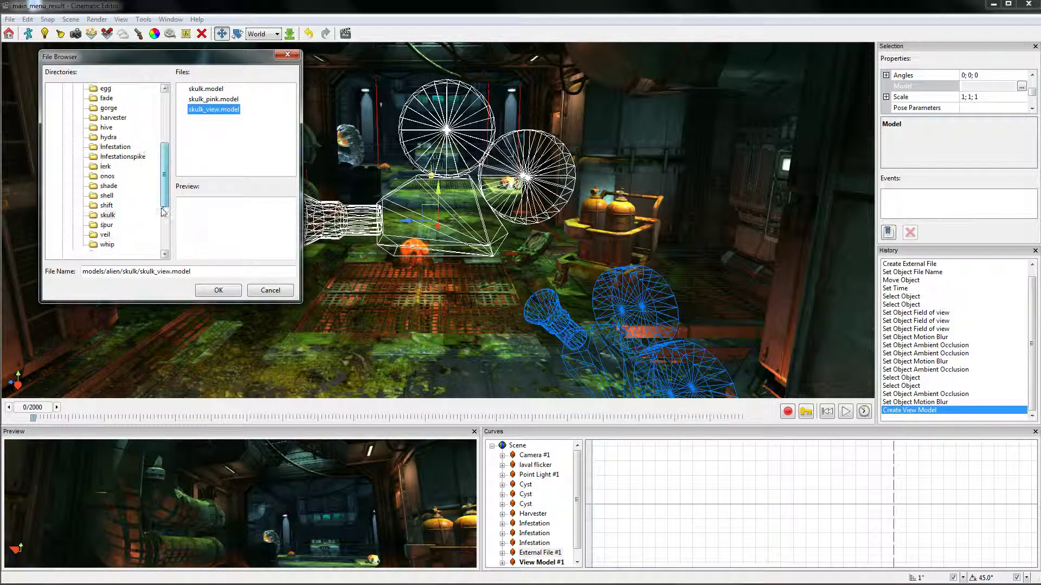
pyautogui.scroll(-2, 162, 211)
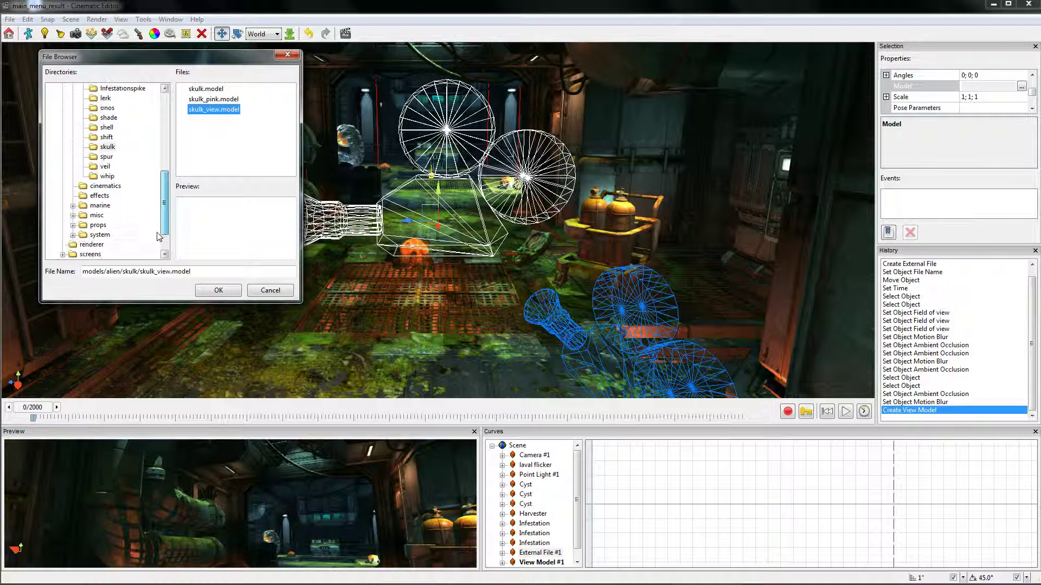
pyautogui.click(73, 206)
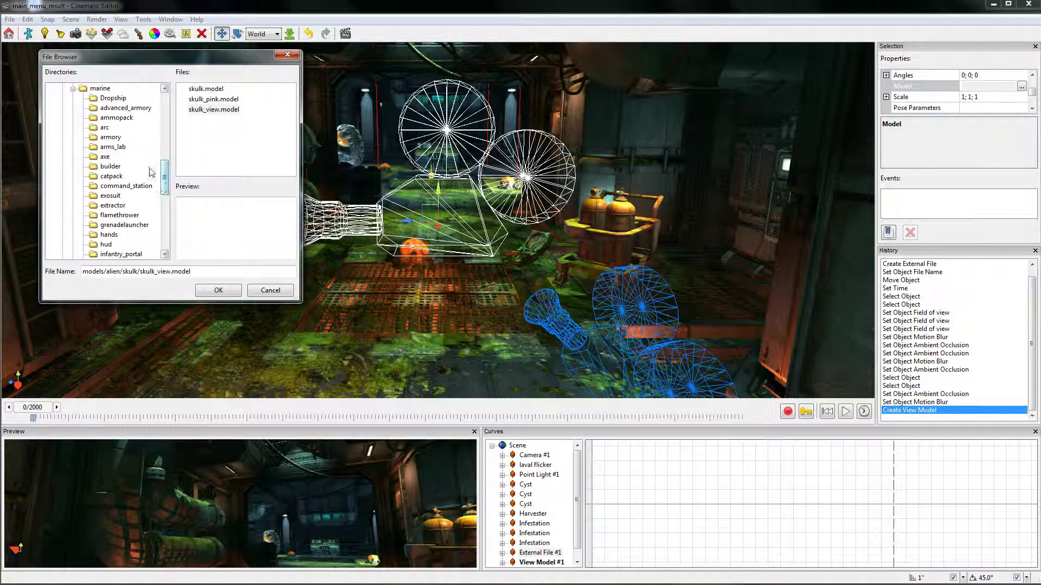
pyautogui.moveTo(164, 192); pyautogui.dragTo(165, 201)
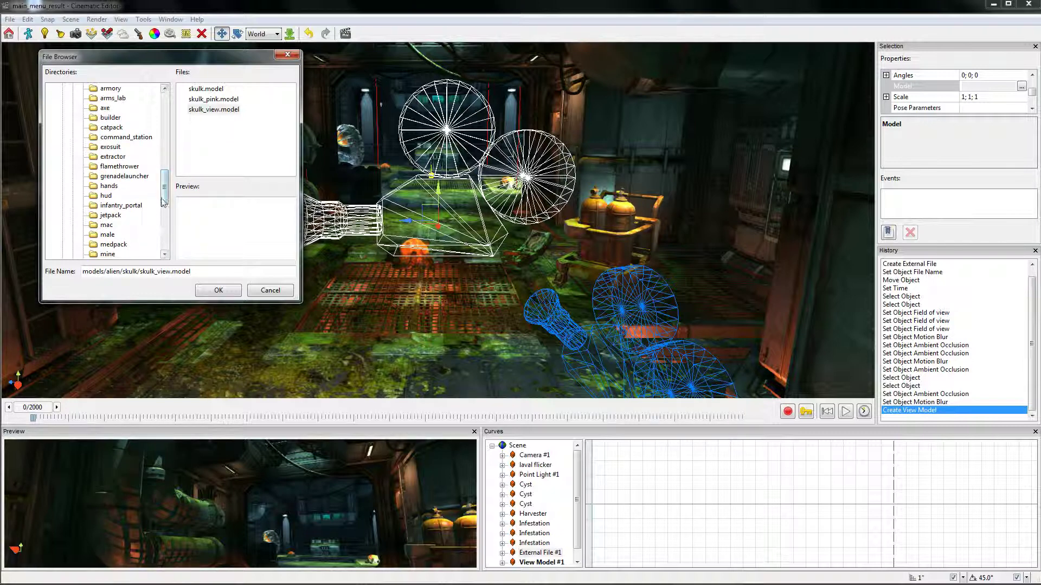
pyautogui.click(165, 254)
pyautogui.scroll(-7, 162, 255)
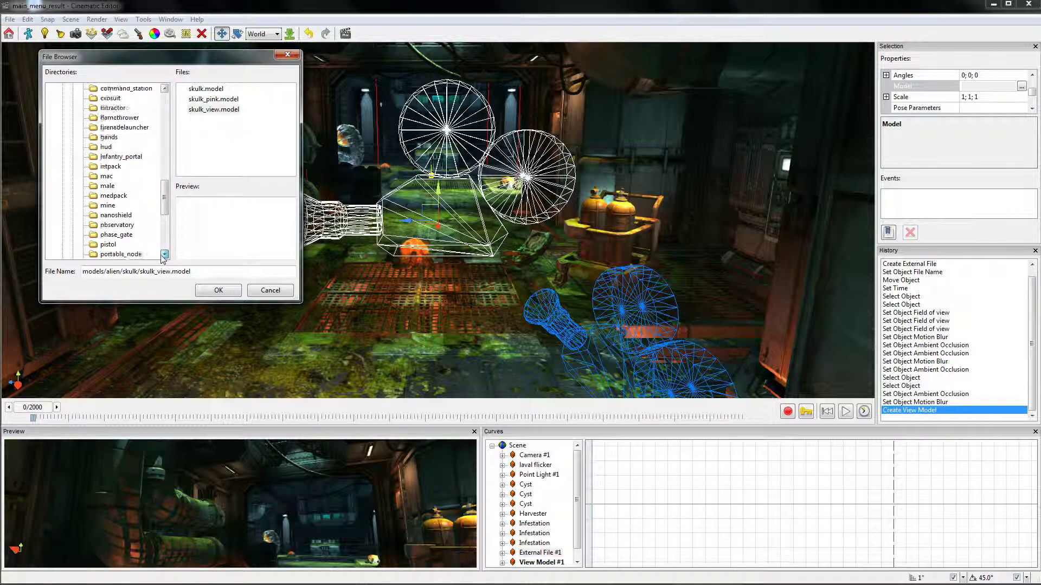
pyautogui.click(106, 244)
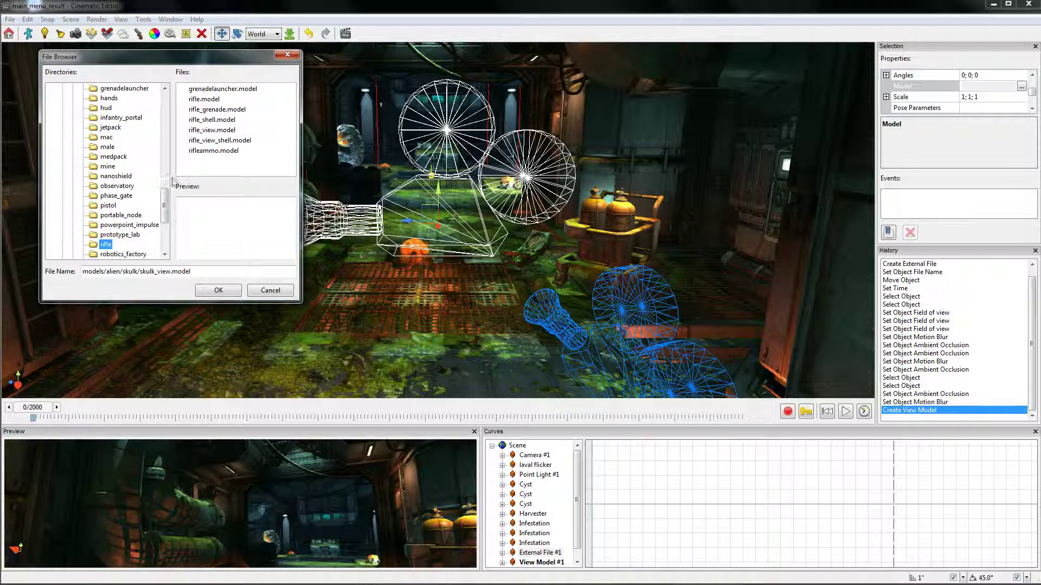
pyautogui.click(209, 131)
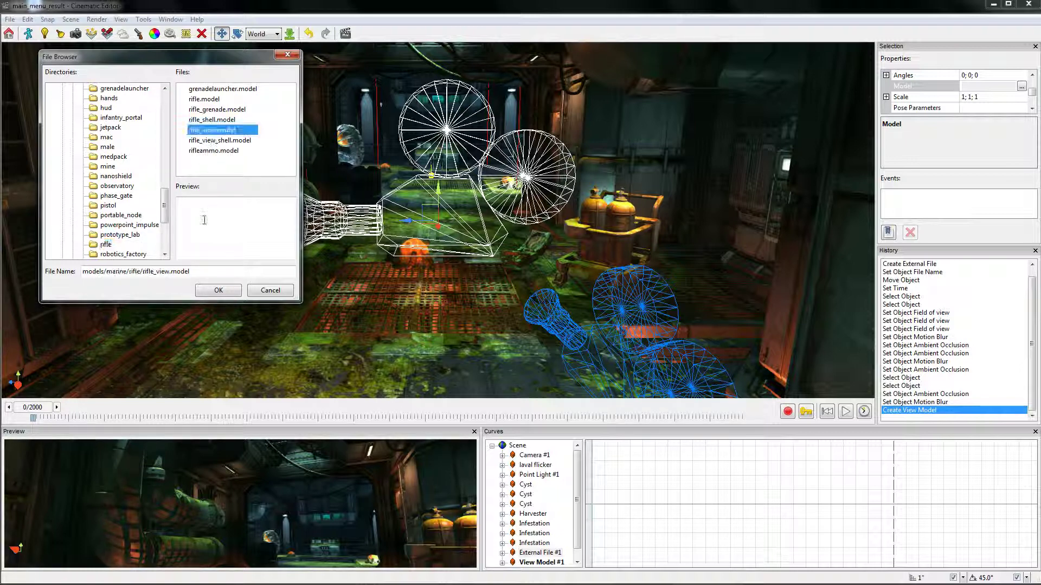
pyautogui.click(107, 166)
pyautogui.scroll(8, 128, 195)
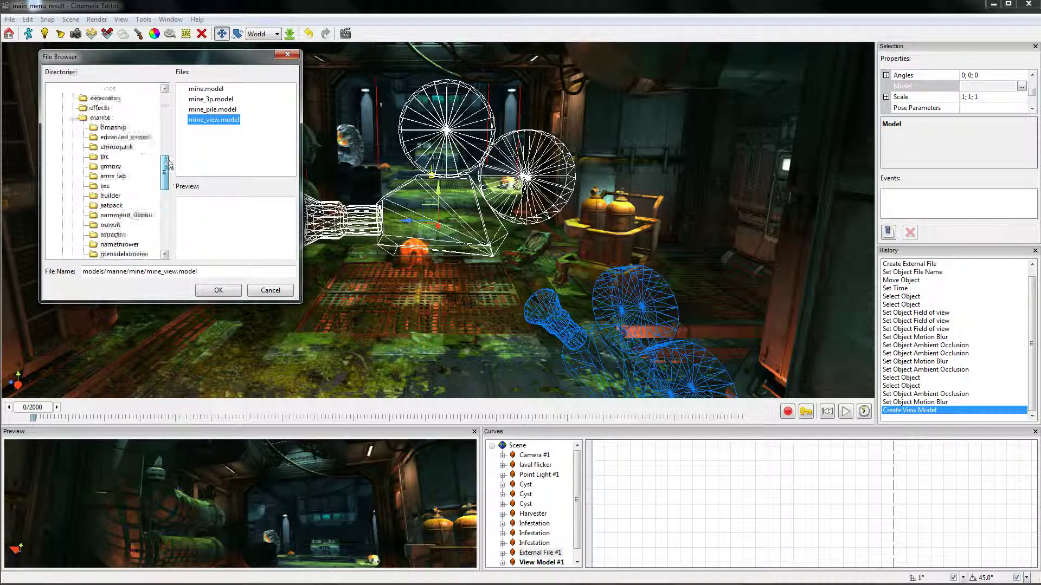
# - Return to the alien skulk folder and assign skulk_view.model to the view model
pyautogui.click(108, 196)
pyautogui.click(213, 110)
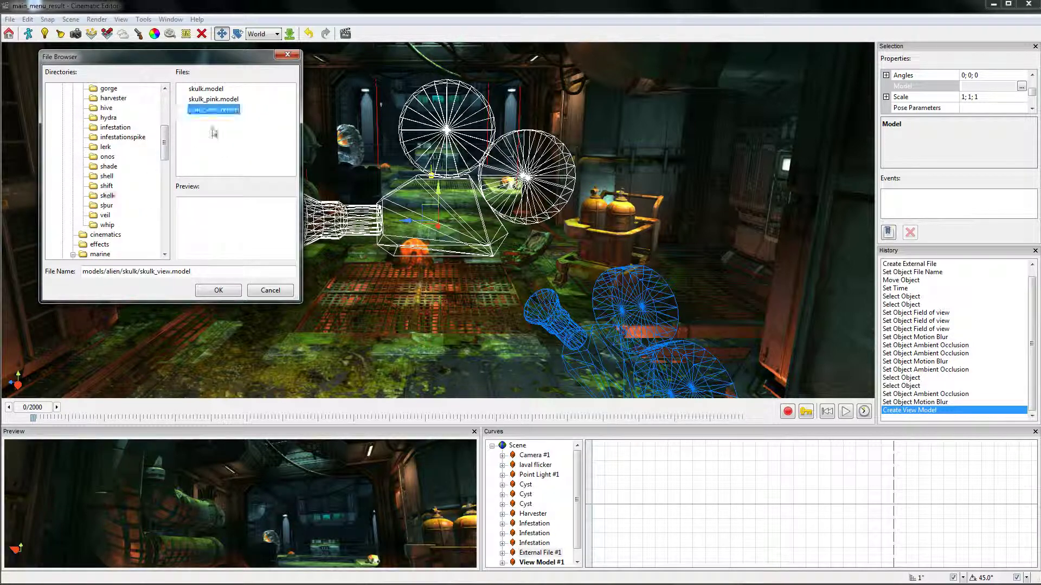
pyautogui.click(216, 291)
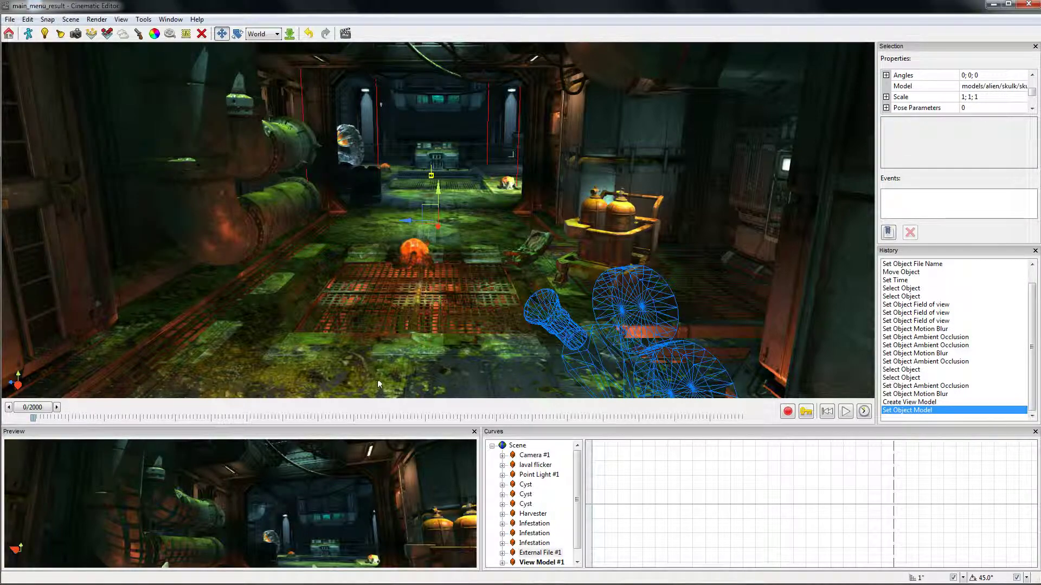
# - Play the scene briefly in a floating camera preview to check the skulk view model, and dock the preview again
pyautogui.moveTo(377, 384); pyautogui.dragTo(438, 220, button='right')
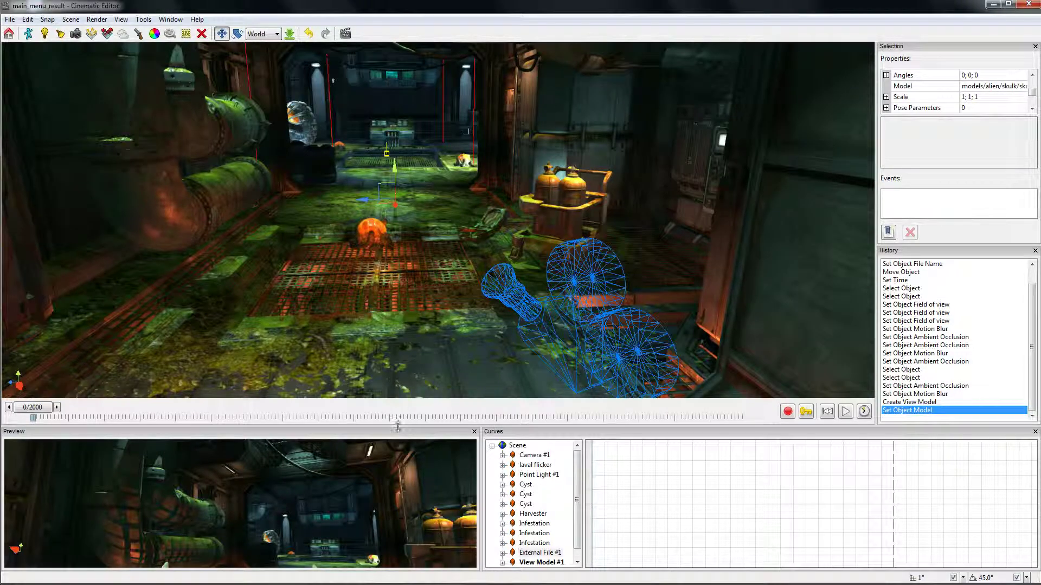
pyautogui.moveTo(395, 431); pyautogui.dragTo(388, 79)
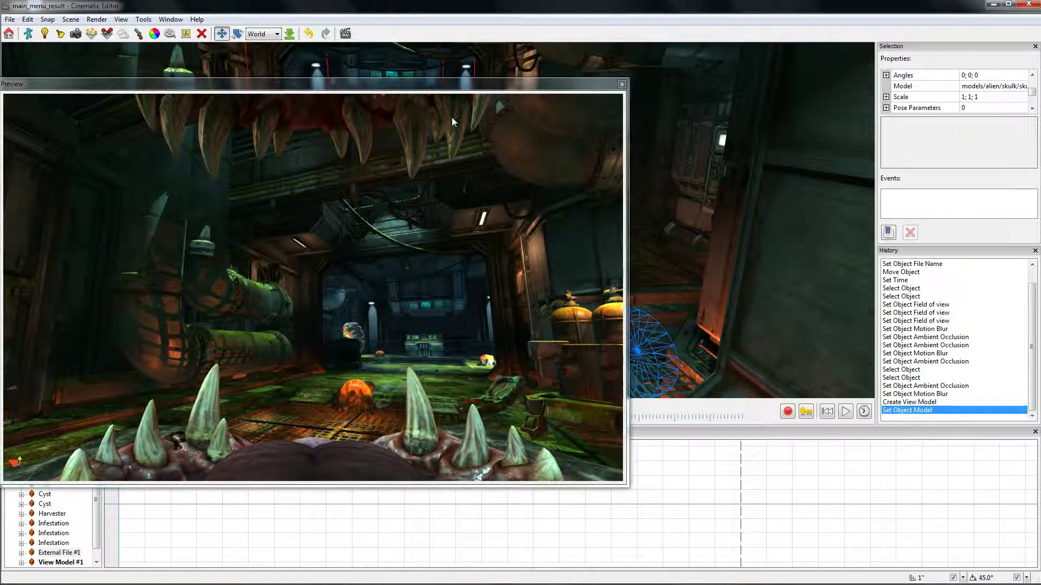
pyautogui.click(845, 411)
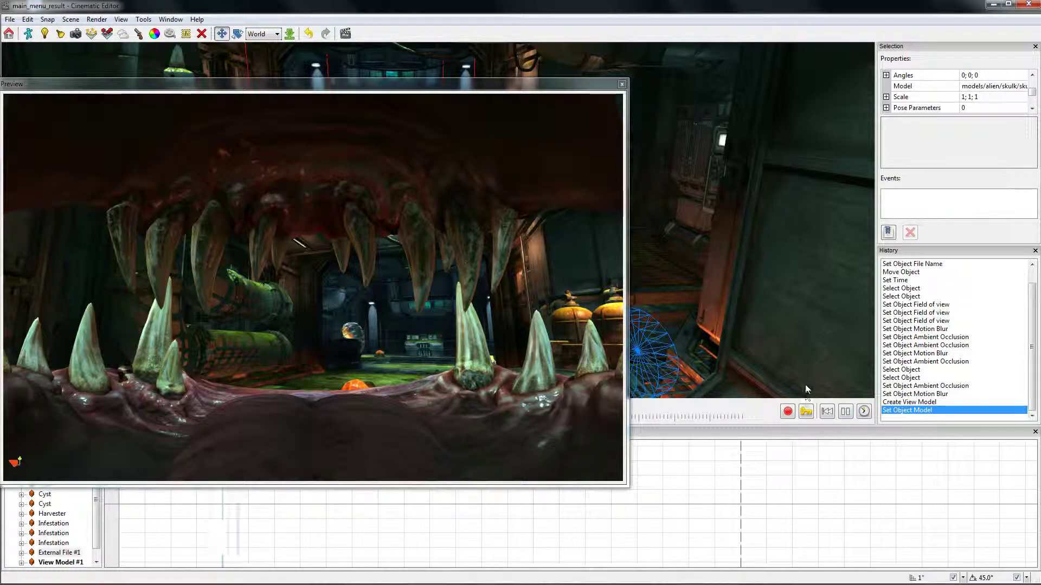
pyautogui.click(846, 412)
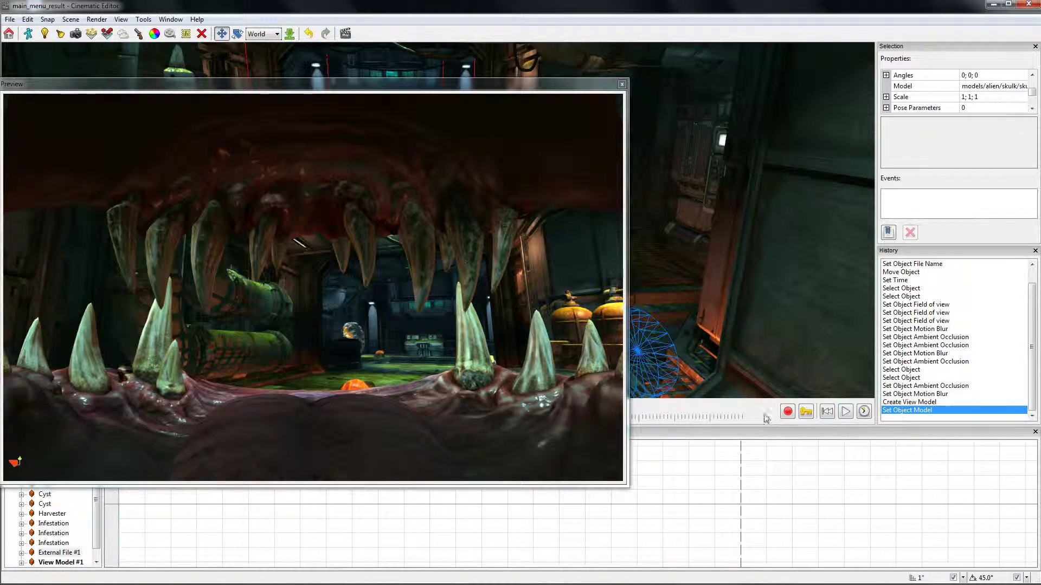
pyautogui.moveTo(358, 84); pyautogui.dragTo(244, 434)
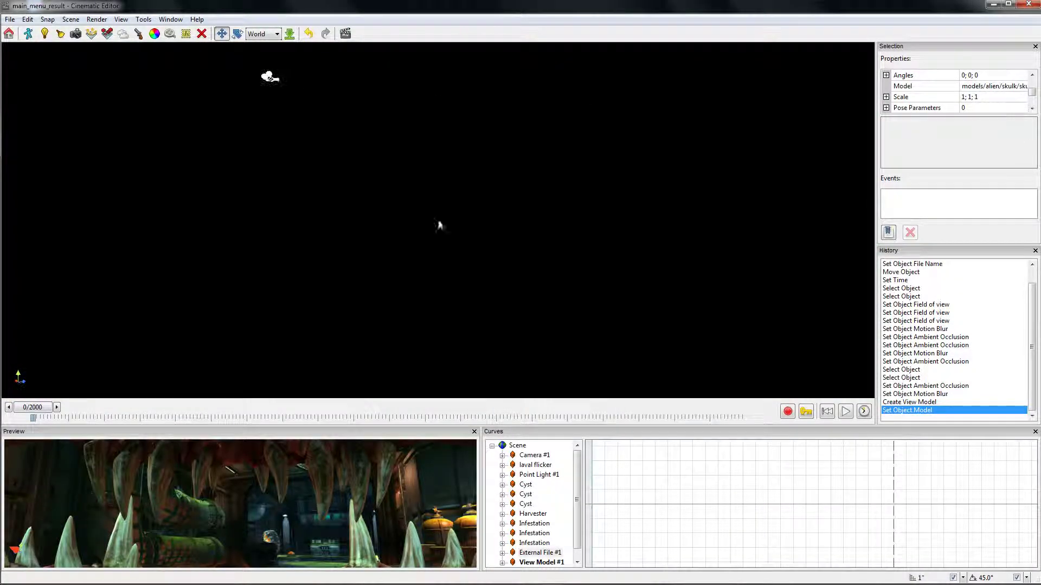
# - Add a Play Animation event to the skulk view model and set its animation to bite_idle
pyautogui.moveTo(323, 131); pyautogui.dragTo(758, 157, button='right')
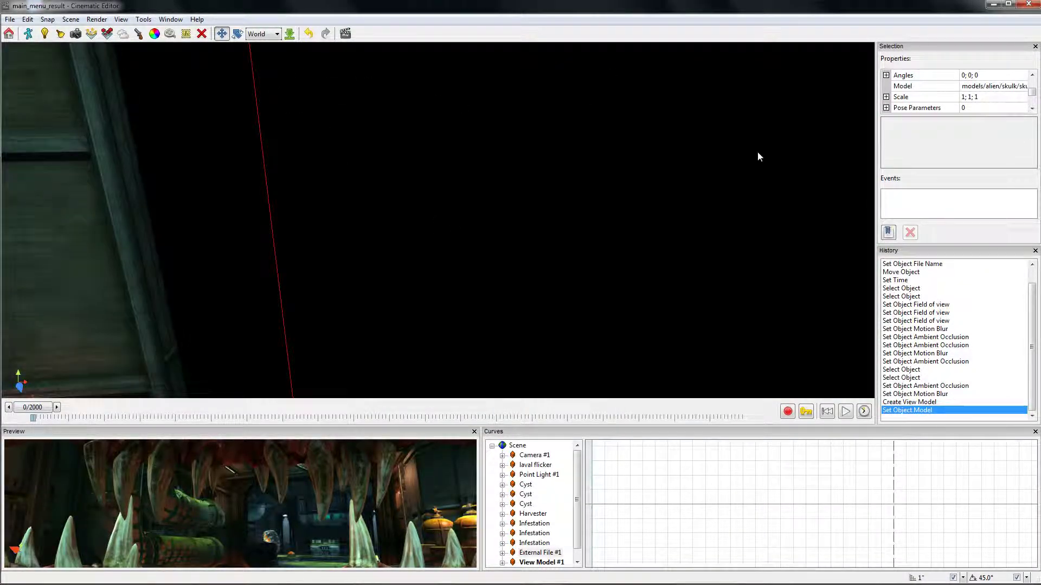
pyautogui.click(1031, 108)
pyautogui.click(1031, 108)
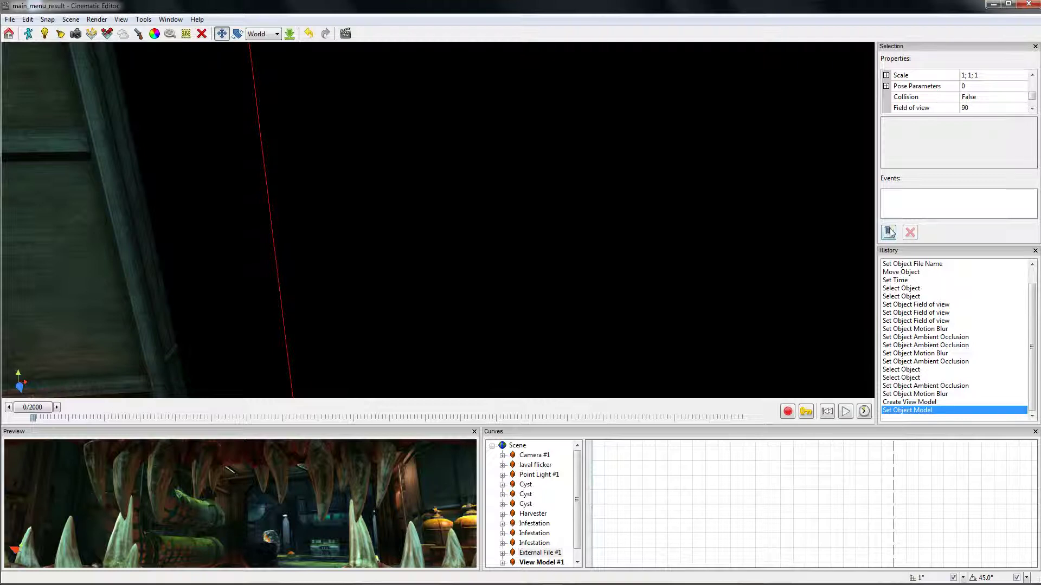
pyautogui.click(889, 232)
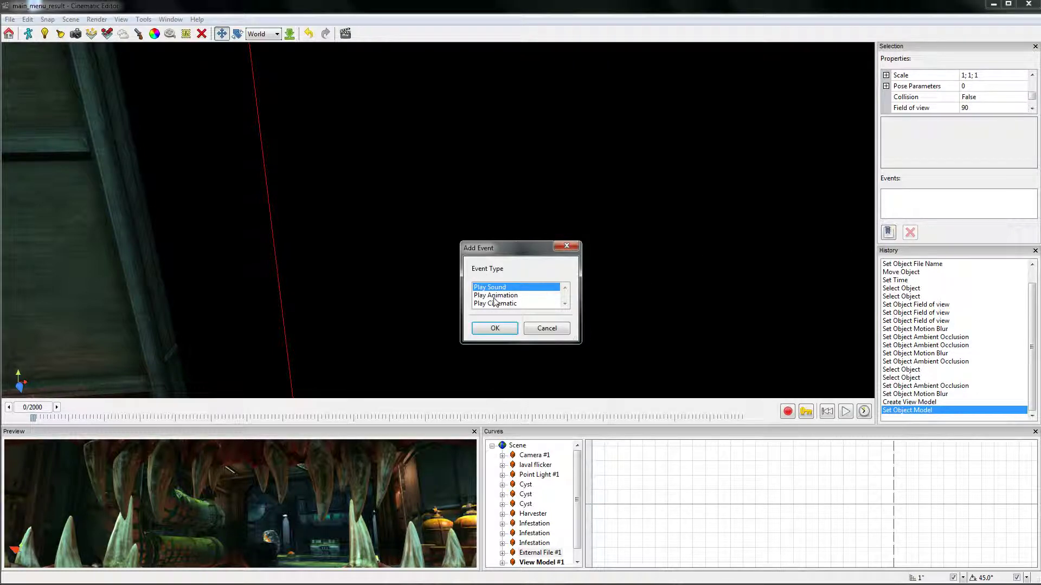
pyautogui.click(494, 296)
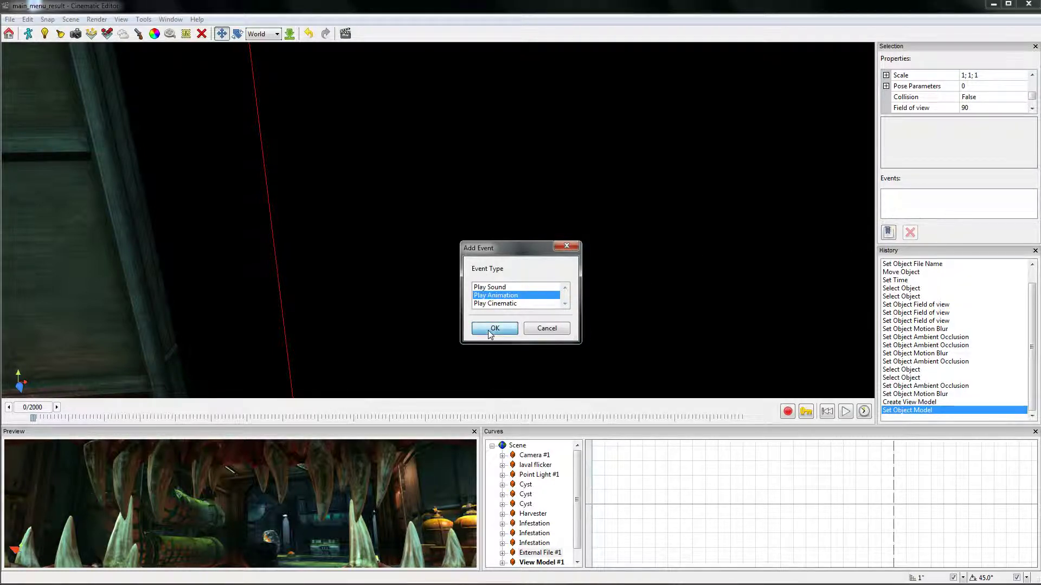
pyautogui.click(494, 328)
pyautogui.click(515, 269)
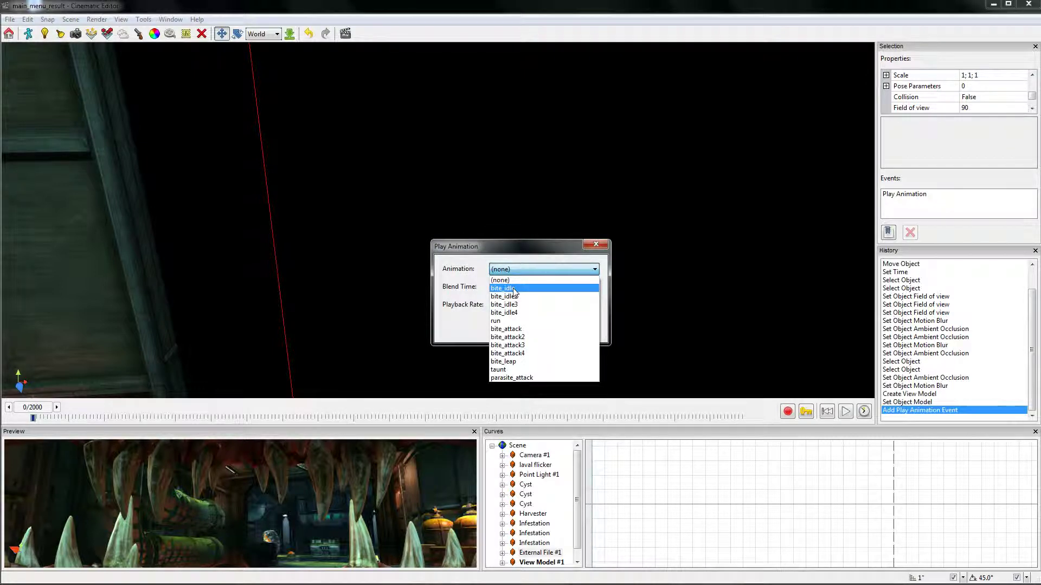
pyautogui.click(514, 288)
pyautogui.click(527, 334)
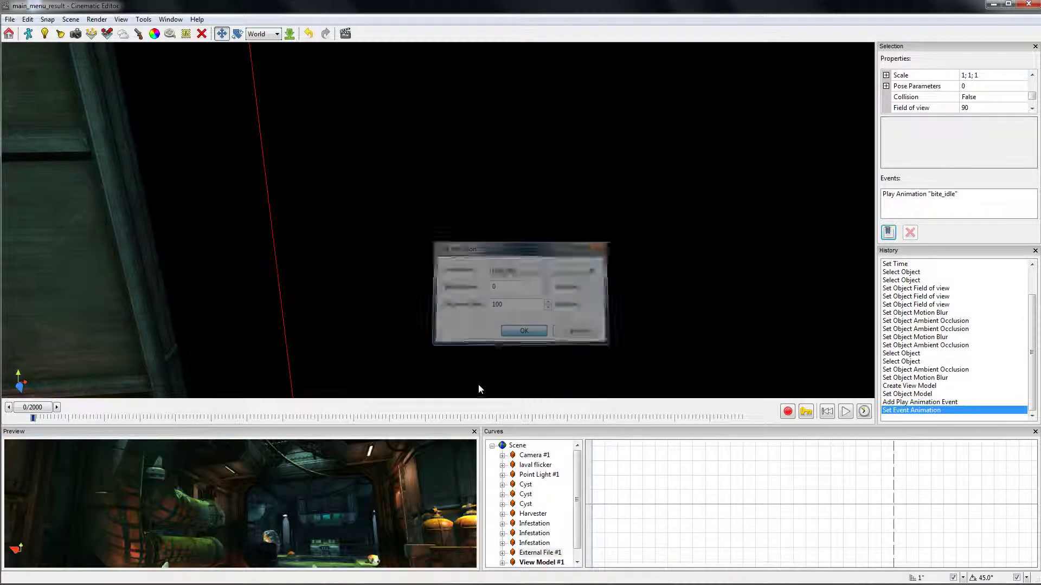
# - Play the scene in a floating preview to check the bite_idle animation, rewind it, and dock the preview beside the curves again
pyautogui.moveTo(379, 432); pyautogui.dragTo(376, 80)
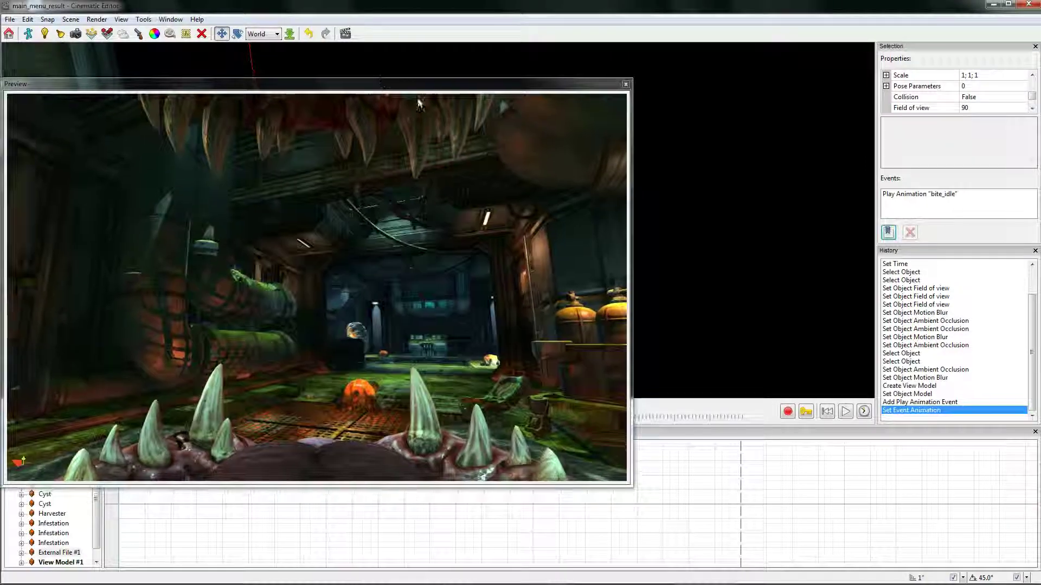
pyautogui.click(847, 412)
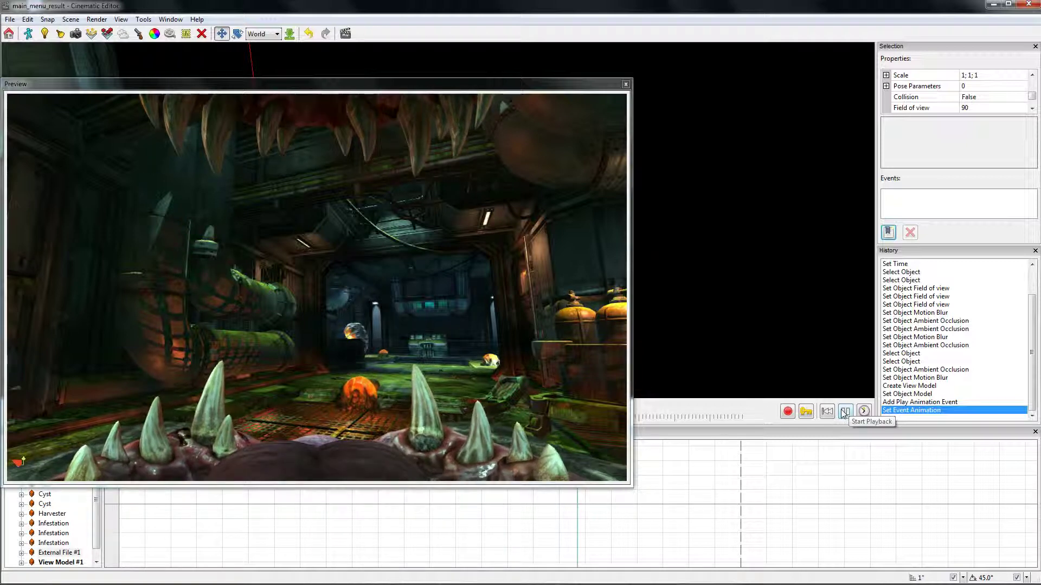
pyautogui.click(844, 412)
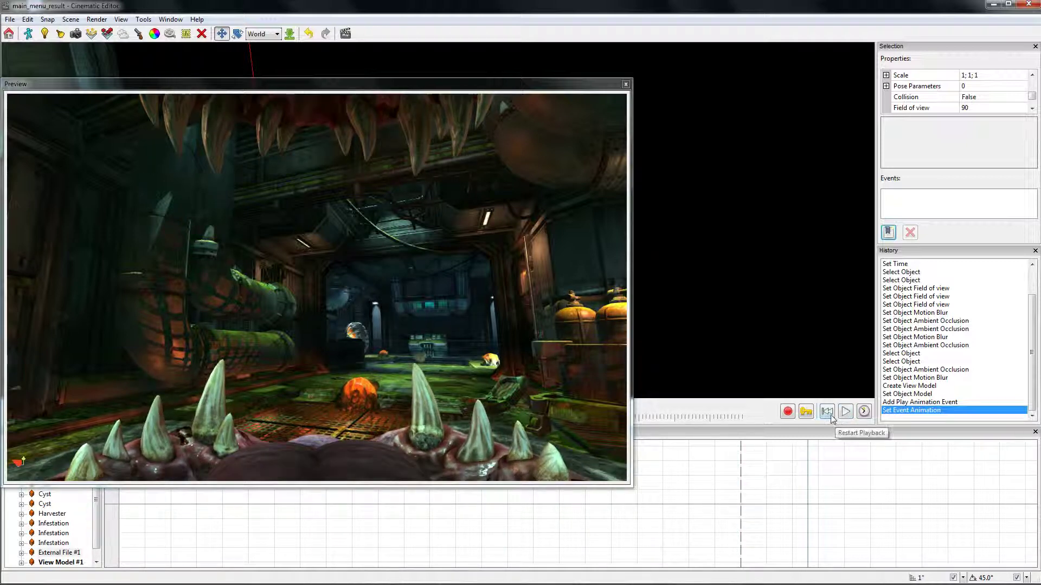
pyautogui.click(828, 413)
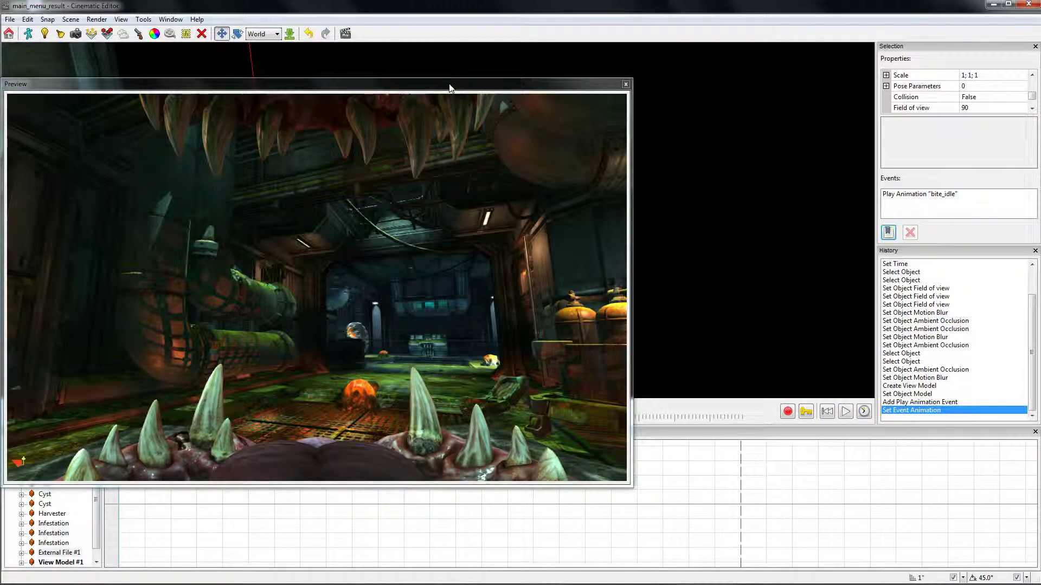
pyautogui.moveTo(449, 88); pyautogui.dragTo(377, 441)
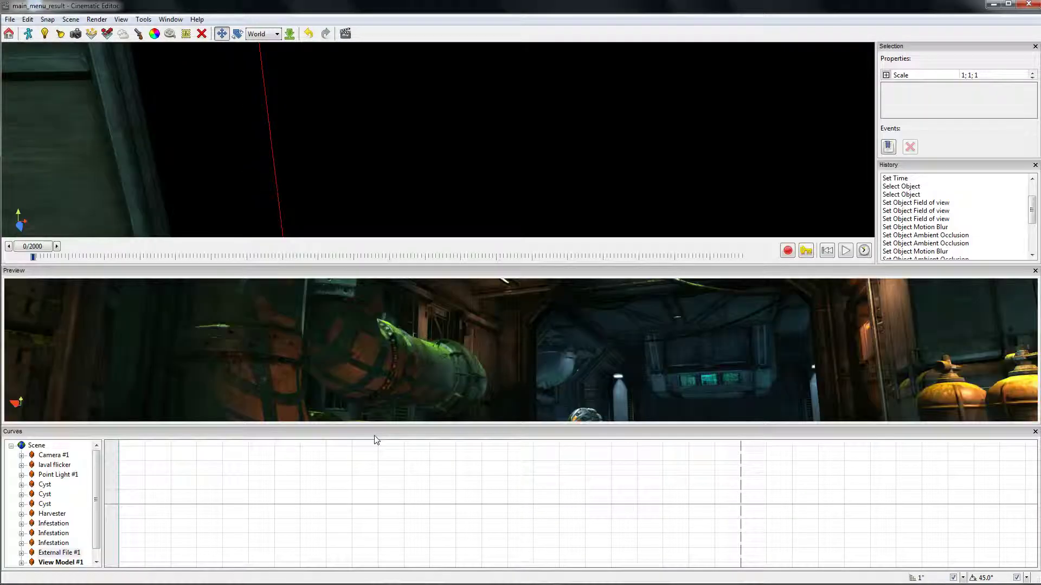
pyautogui.moveTo(497, 272); pyautogui.dragTo(341, 453)
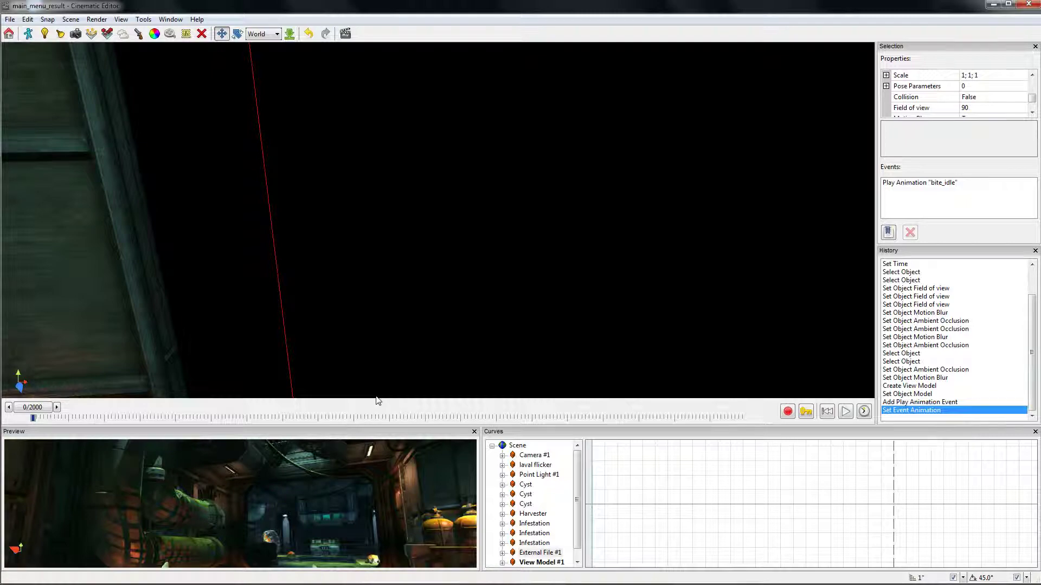
# - Select Camera #1 in the scene and raise it toward the ceiling, to an origin of about 39.75; 3.28; 5.59
pyautogui.moveTo(438, 220); pyautogui.dragTo(357, 219, button='middle')
pyautogui.click(422, 231)
pyautogui.click(420, 232)
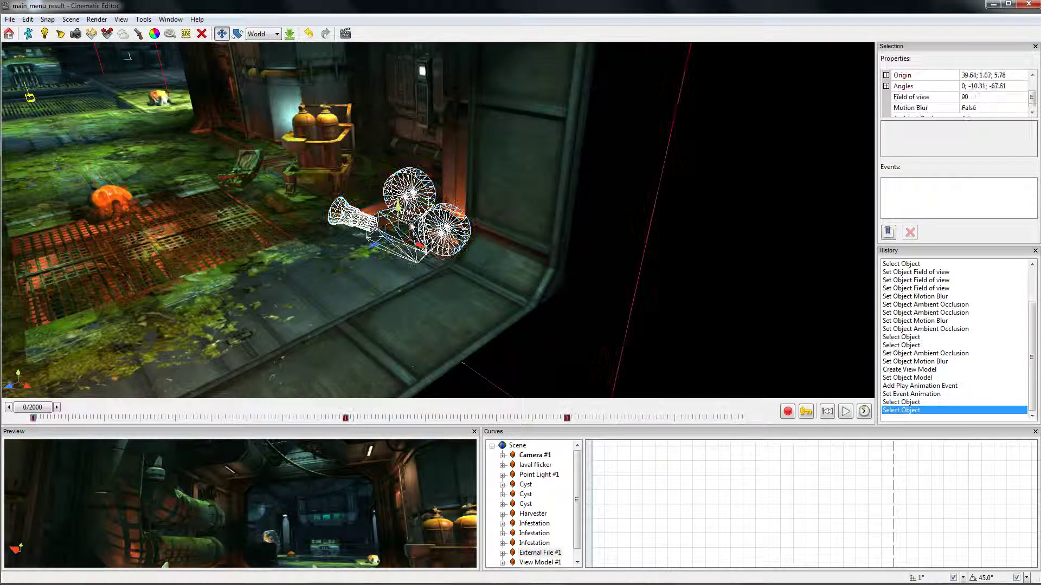
pyautogui.press('f')
pyautogui.moveTo(438, 220); pyautogui.dragTo(494, 187, button='middle')
pyautogui.moveTo(379, 239); pyautogui.dragTo(406, 242, button='middle')
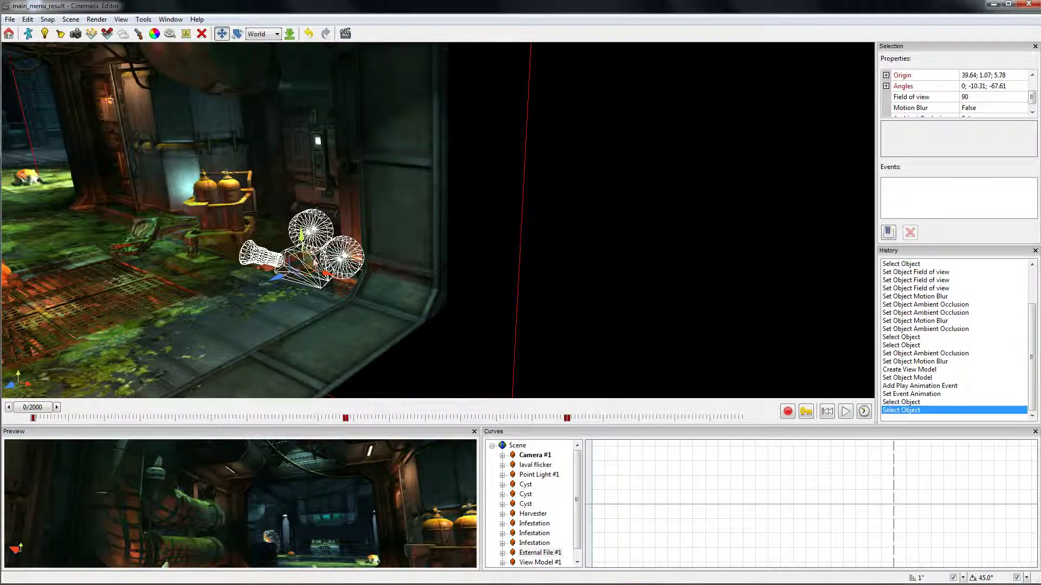
pyautogui.moveTo(312, 261); pyautogui.dragTo(321, 248)
pyautogui.moveTo(307, 86); pyautogui.dragTo(308, 86)
pyautogui.moveTo(308, 86); pyautogui.dragTo(347, 114, button='middle')
pyautogui.moveTo(368, 253); pyautogui.dragTo(369, 214)
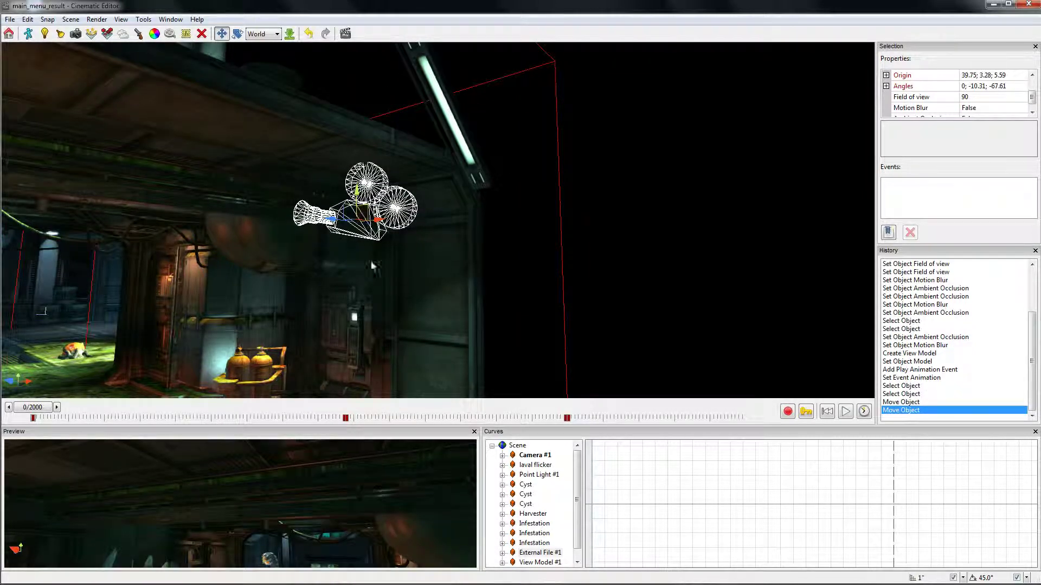
# - Switch to the Rotate tool, try to rotate the camera with angle snapping on, and expand its Angles property
pyautogui.click(236, 32)
pyautogui.moveTo(283, 194); pyautogui.dragTo(221, 246, button='middle')
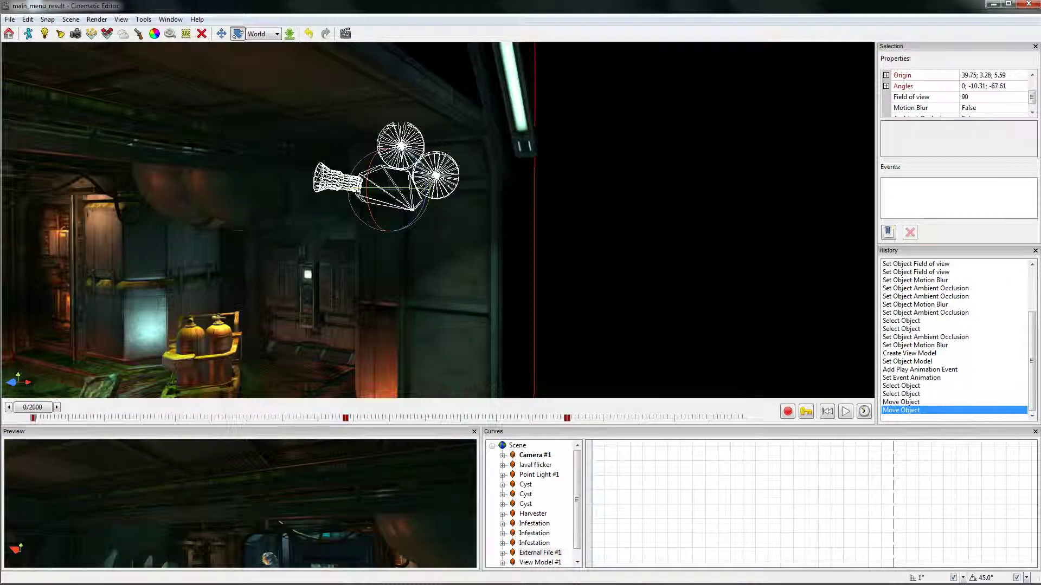
pyautogui.press('d')
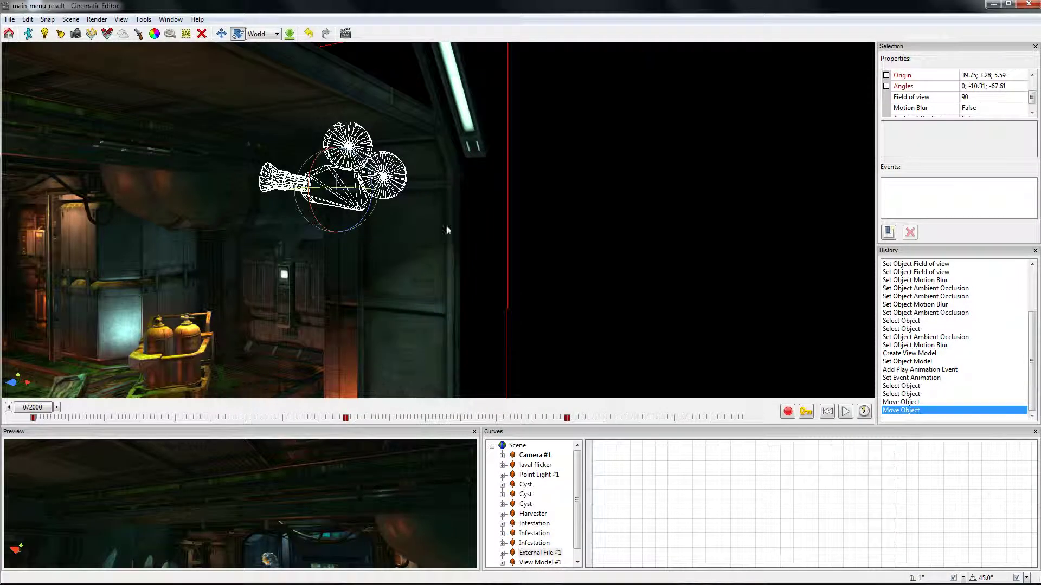
pyautogui.click(368, 216)
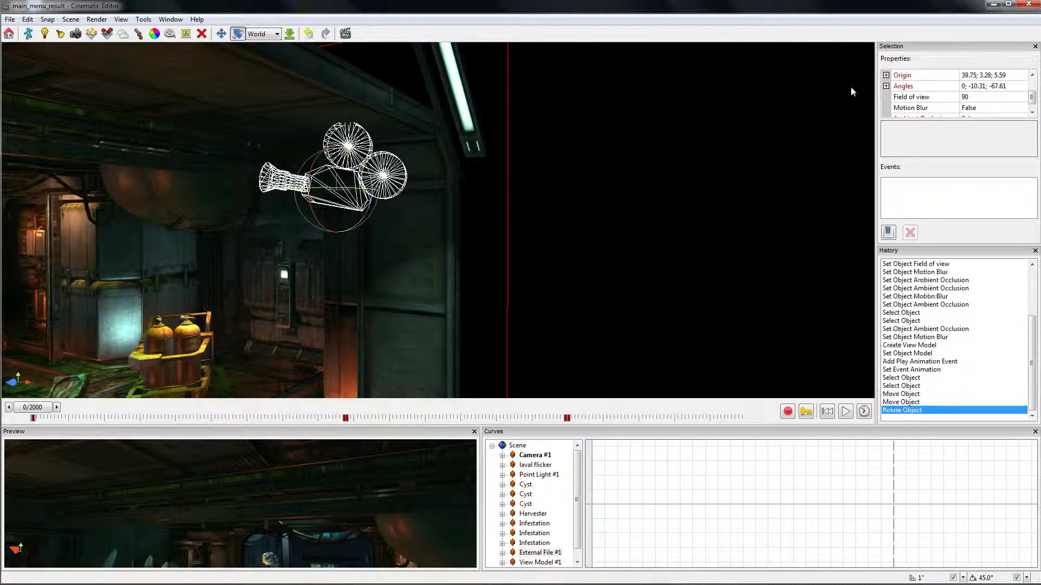
pyautogui.click(886, 86)
pyautogui.click(1032, 114)
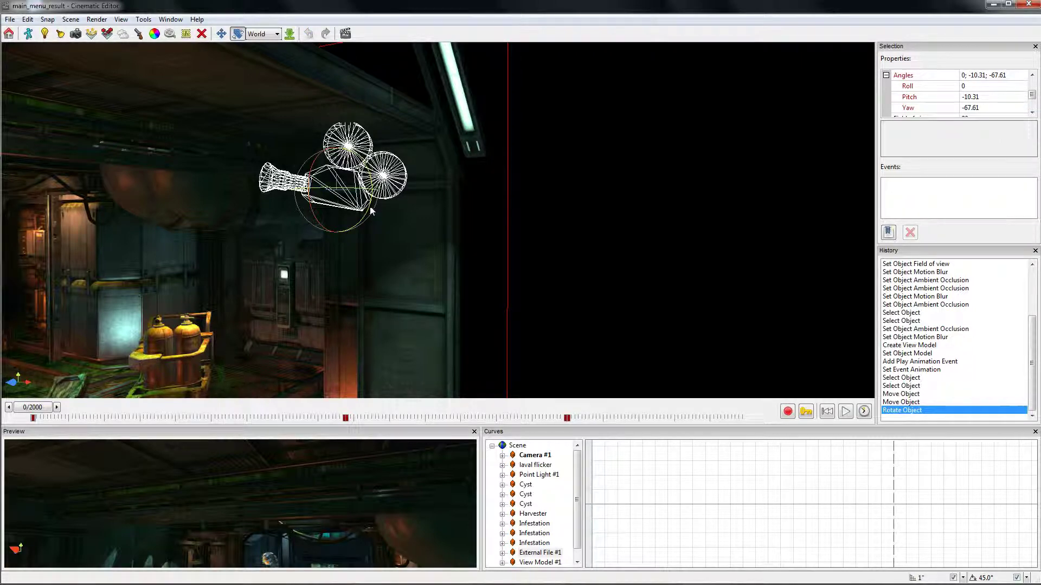
pyautogui.moveTo(373, 197)
pyautogui.mouseDown()
pyautogui.moveTo(374, 179)
pyautogui.moveTo(373, 201)
pyautogui.mouseUp()
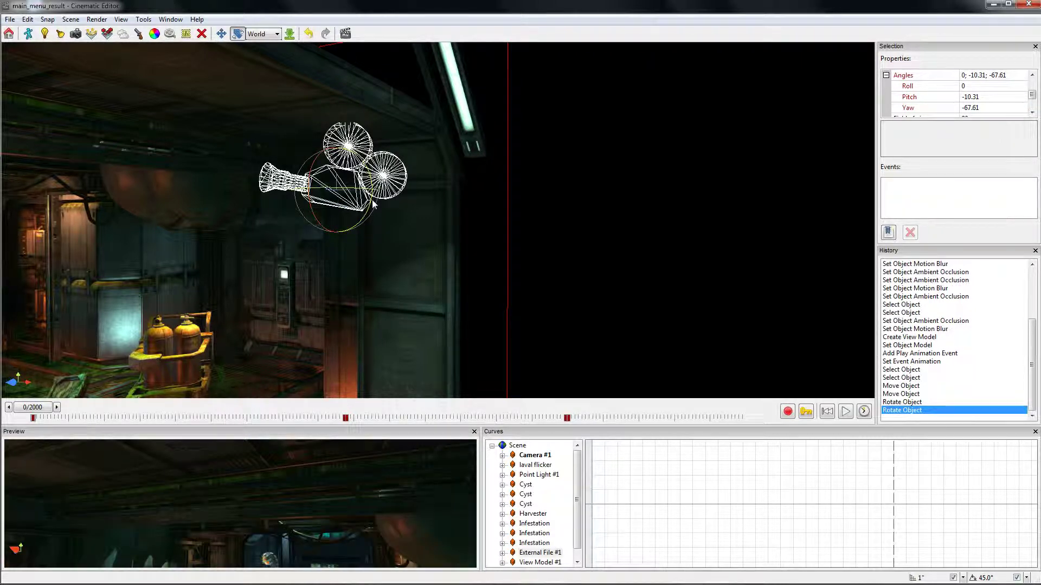
# - Turn off the 45° angle snap and rotate the camera to about roll -0.64, pitch 9.68 and yaw -68.23
pyautogui.click(1017, 578)
pyautogui.moveTo(363, 219); pyautogui.dragTo(366, 209)
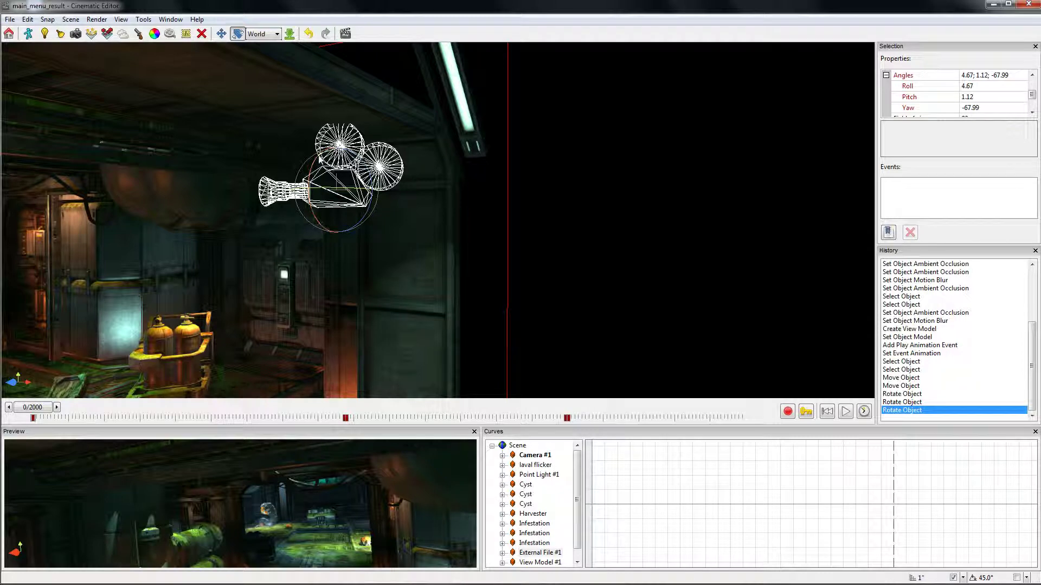
pyautogui.moveTo(320, 159); pyautogui.dragTo(371, 200)
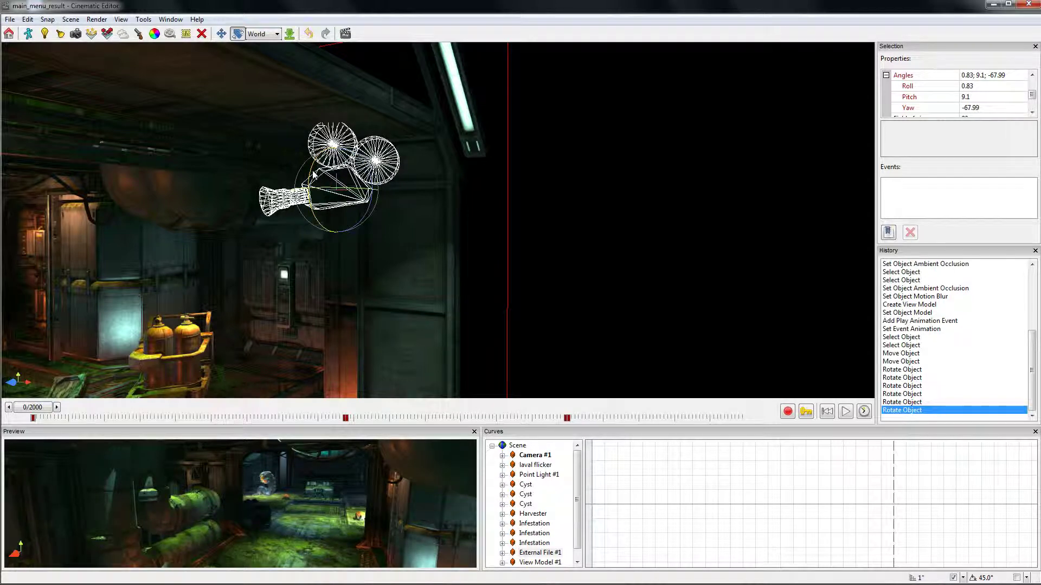
pyautogui.moveTo(313, 174); pyautogui.dragTo(312, 175)
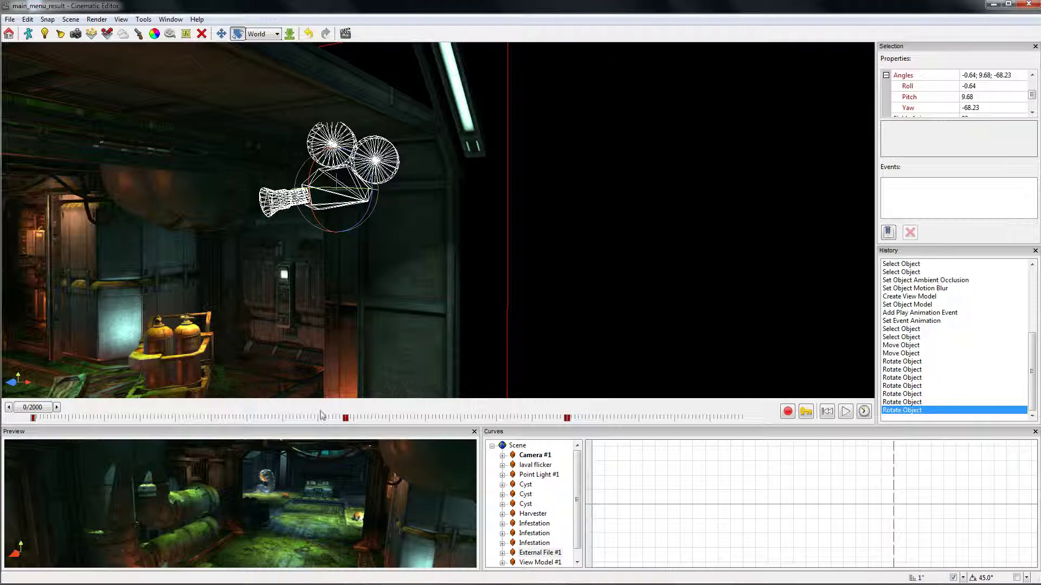
# - Play the scene in a floating preview to check the new camera angle, and close the preview
pyautogui.moveTo(345, 333); pyautogui.dragTo(234, 238, button='right')
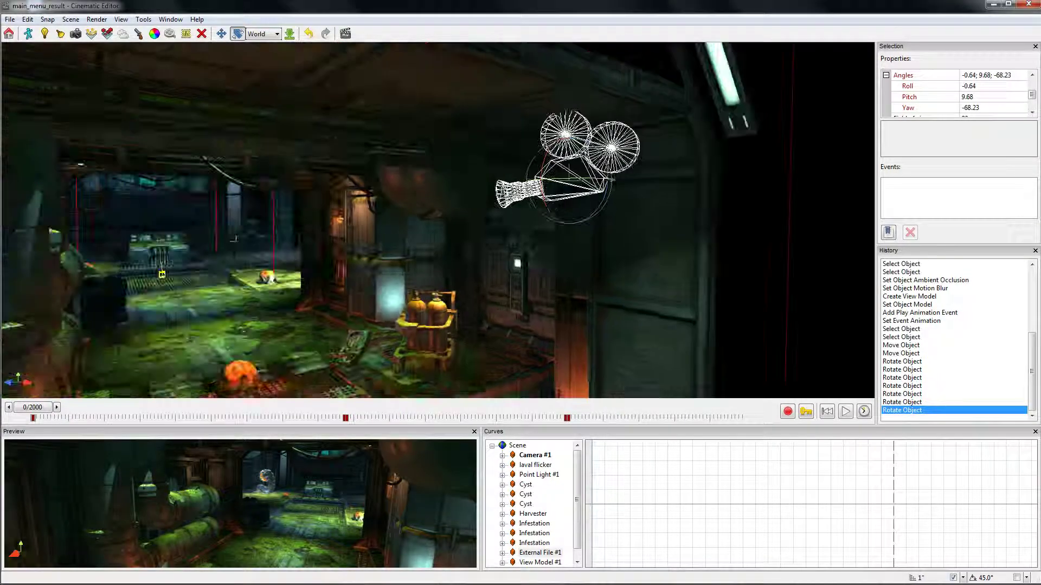
pyautogui.moveTo(438, 435); pyautogui.dragTo(423, 79)
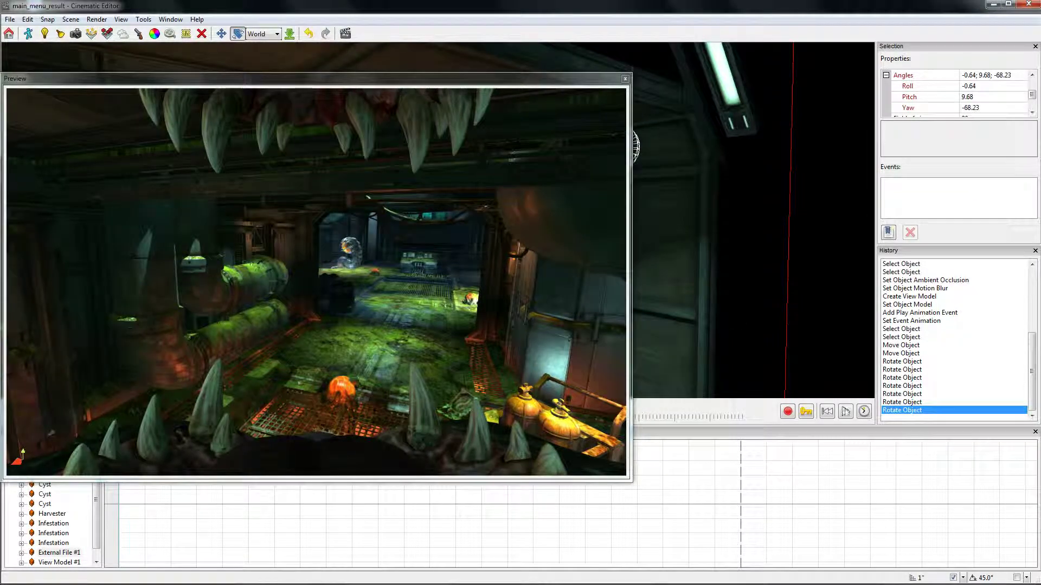
pyautogui.click(845, 412)
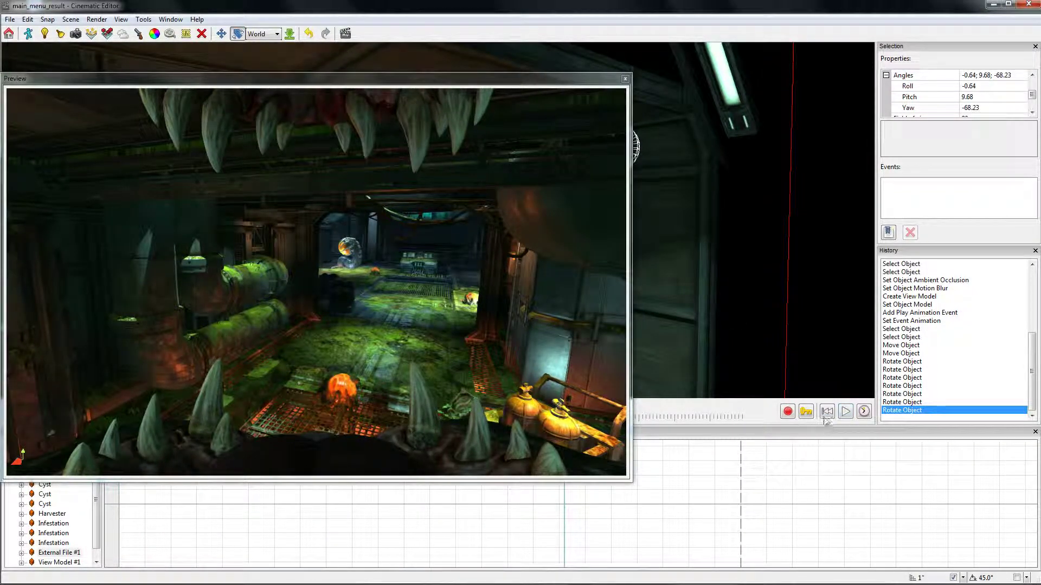
pyautogui.click(625, 79)
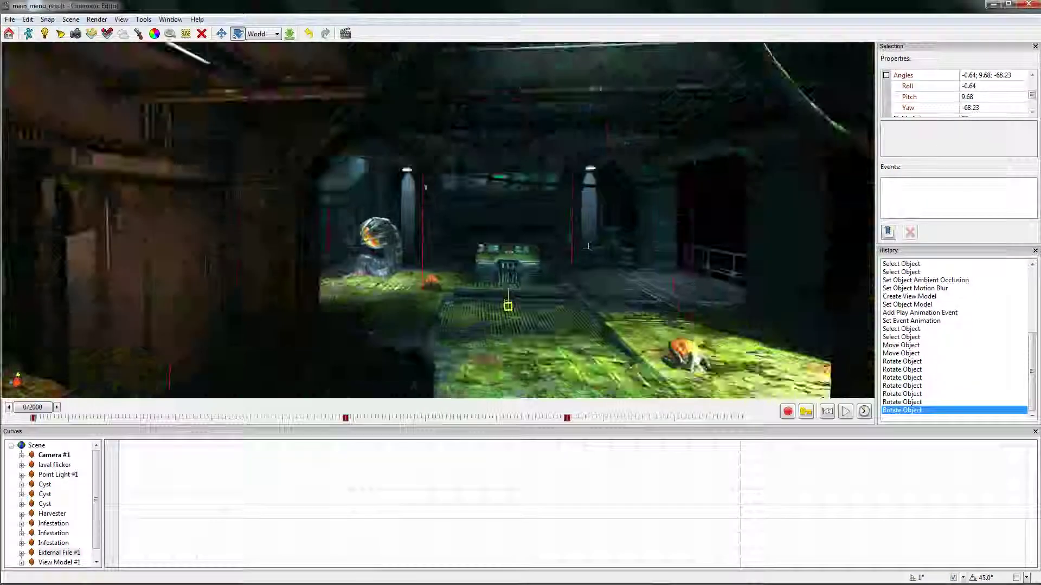
# - Create a new actor on the floor grating at the base of the harvester
pyautogui.press('w')
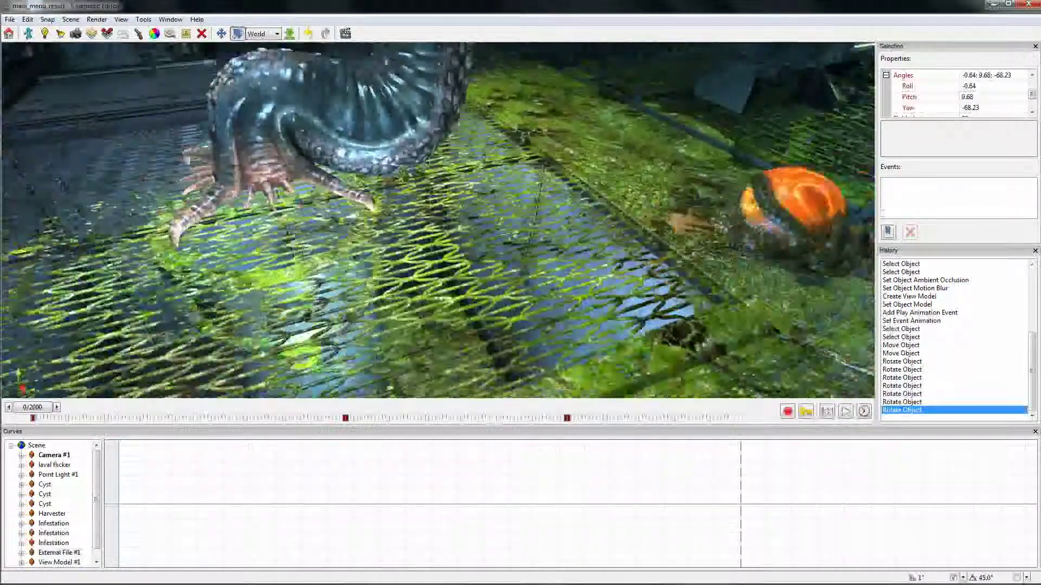
pyautogui.press('w')
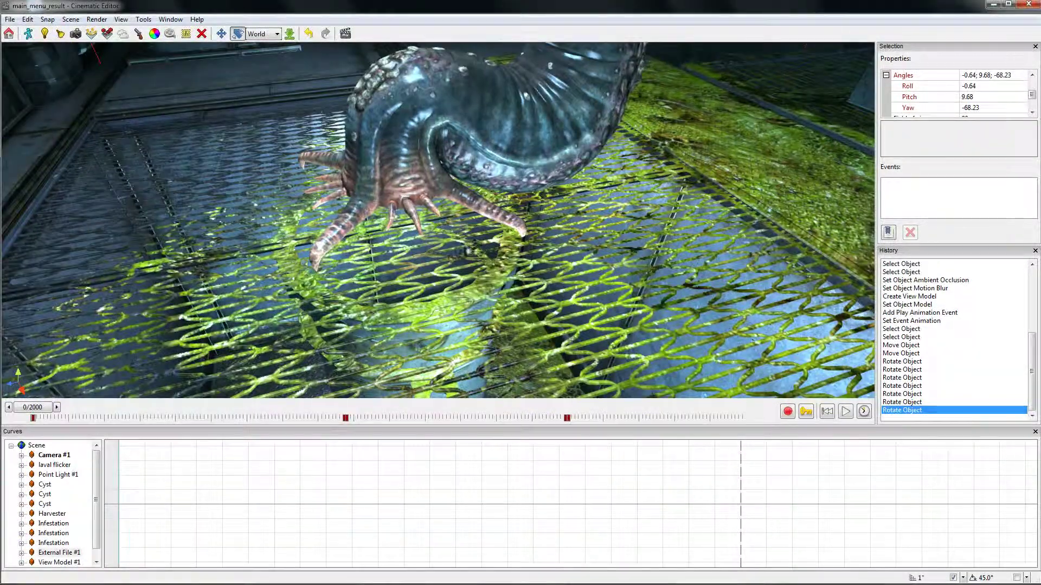
pyautogui.click(28, 33)
pyautogui.click(1032, 112)
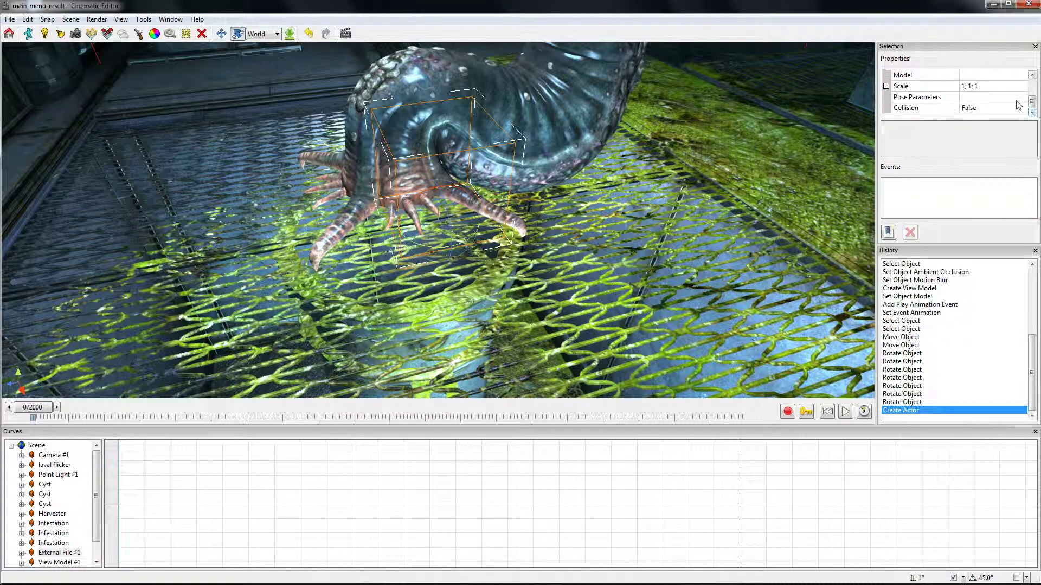
# - Assign the model from models/misc/resource_nozzle to the new actor and switch to the Move tool
pyautogui.click(1021, 77)
pyautogui.click(1021, 76)
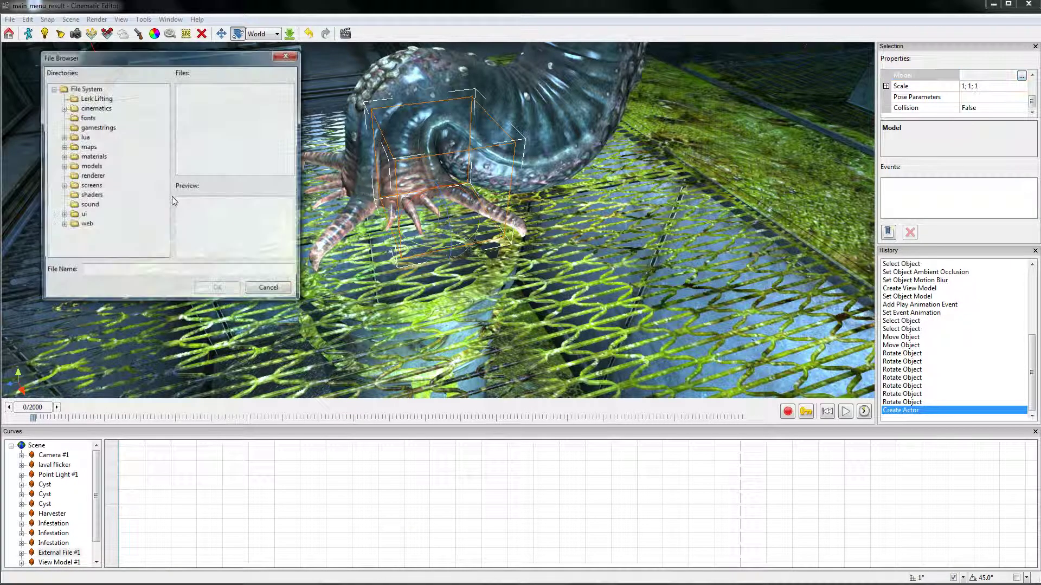
pyautogui.click(62, 167)
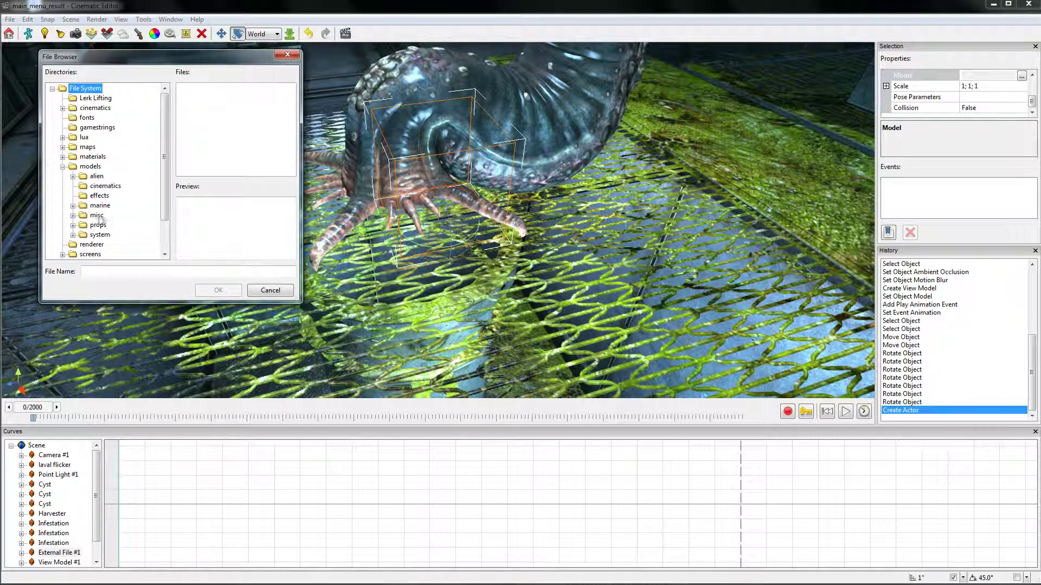
pyautogui.click(73, 215)
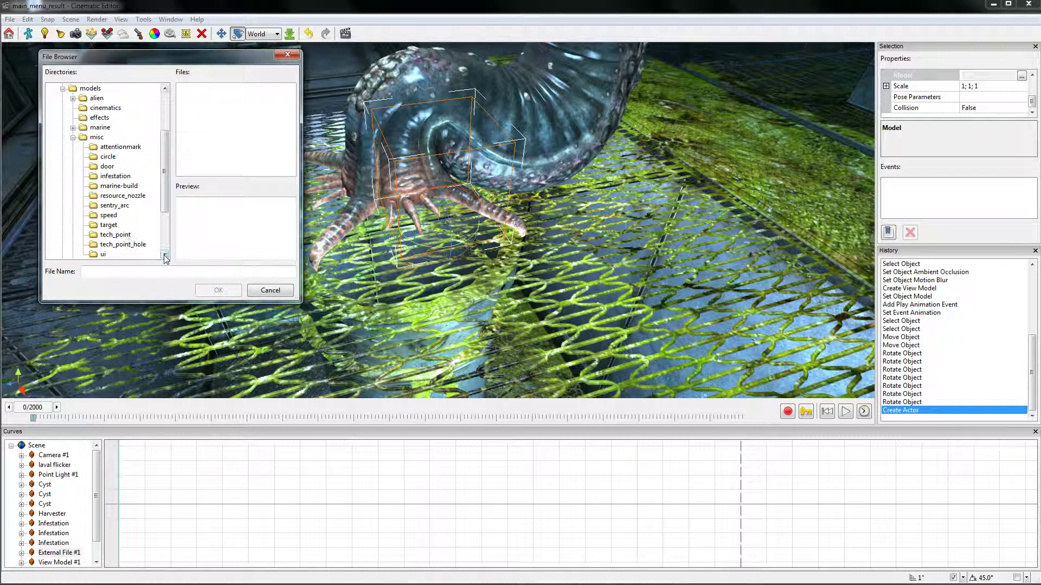
pyautogui.scroll(-1, 130, 233)
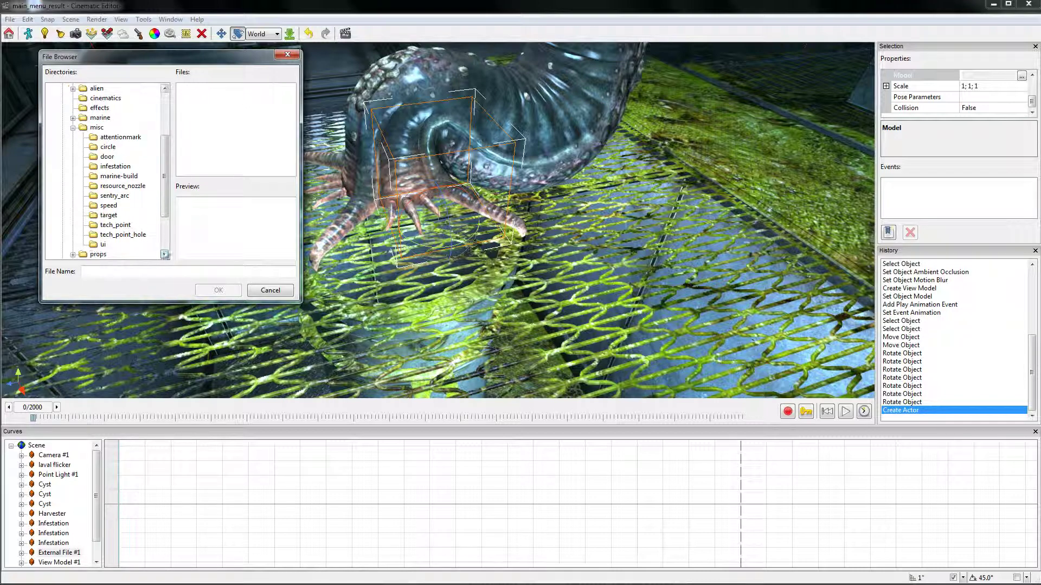
pyautogui.click(129, 186)
pyautogui.doubleClick(225, 88)
pyautogui.moveTo(395, 225); pyautogui.dragTo(461, 184, button='middle')
pyautogui.click(222, 34)
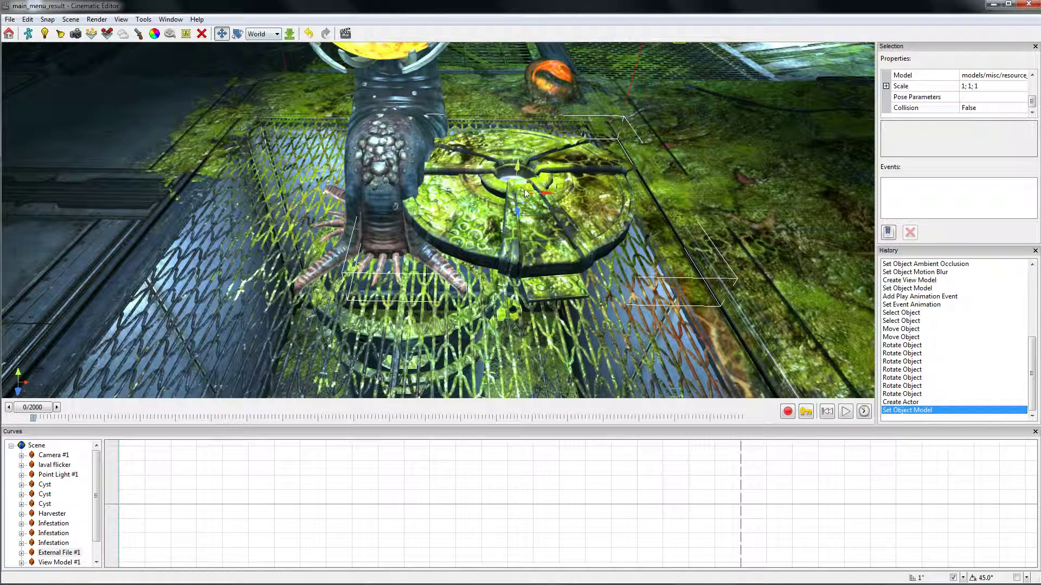
# - Move the resource nozzle across the floor grating so it sits directly under the base of the harvester
pyautogui.moveTo(527, 185); pyautogui.dragTo(368, 228)
pyautogui.moveTo(369, 228); pyautogui.dragTo(363, 196, button='middle')
pyautogui.moveTo(355, 187); pyautogui.dragTo(375, 264)
pyautogui.moveTo(374, 263); pyautogui.dragTo(292, 206, button='middle')
pyautogui.moveTo(266, 175); pyautogui.dragTo(297, 145)
# - Play the scene in a floating preview to check the nozzle placement, and close the preview
pyautogui.click(170, 19)
pyautogui.click(165, 45)
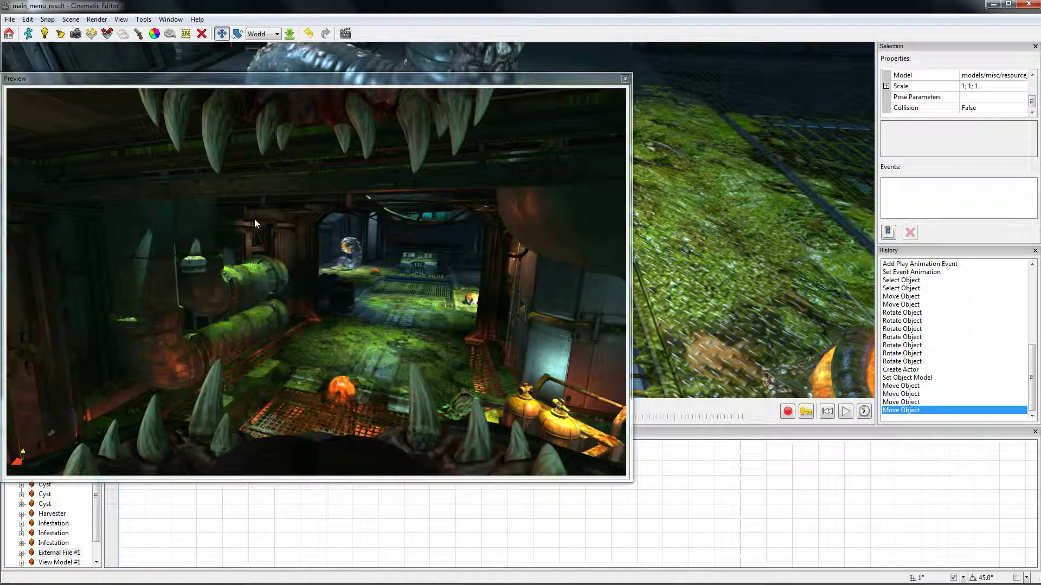
pyautogui.click(845, 411)
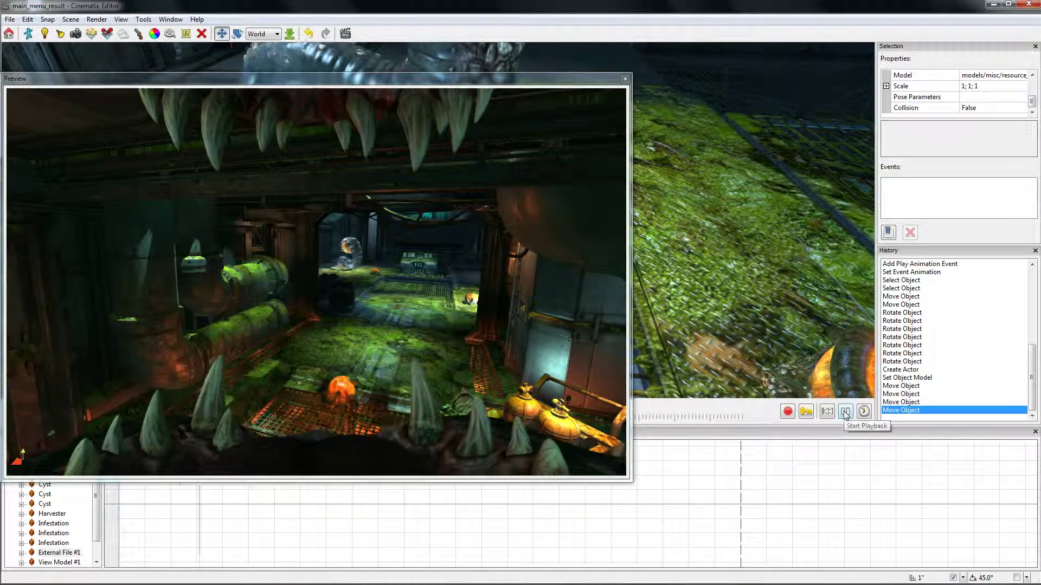
pyautogui.click(844, 413)
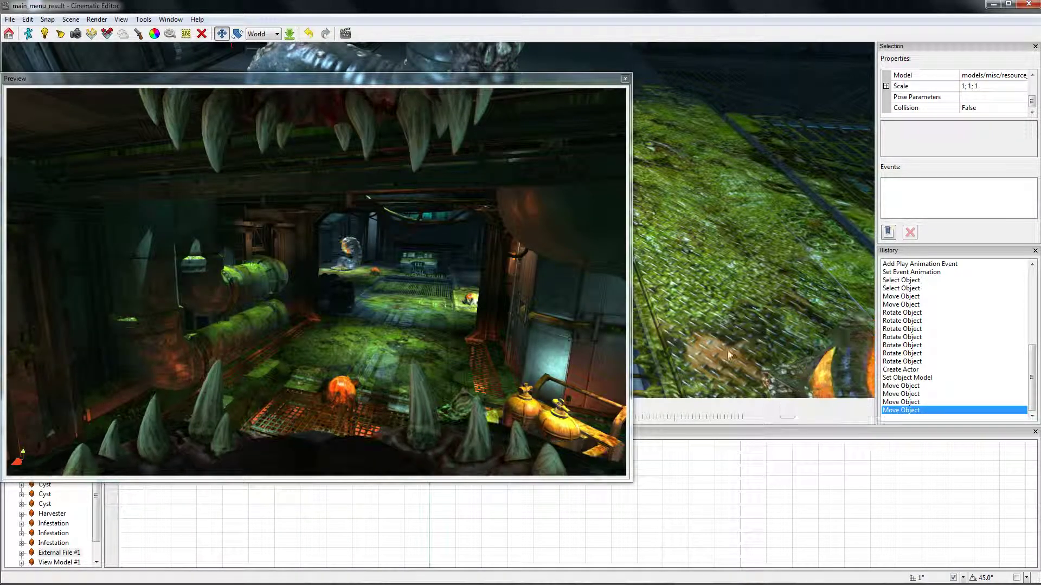
pyautogui.click(625, 78)
# - Start a new empty cinematic, discarding the unsaved changes to main_menu_result
pyautogui.press('s')
pyautogui.moveTo(538, 278); pyautogui.dragTo(813, 255, button='right')
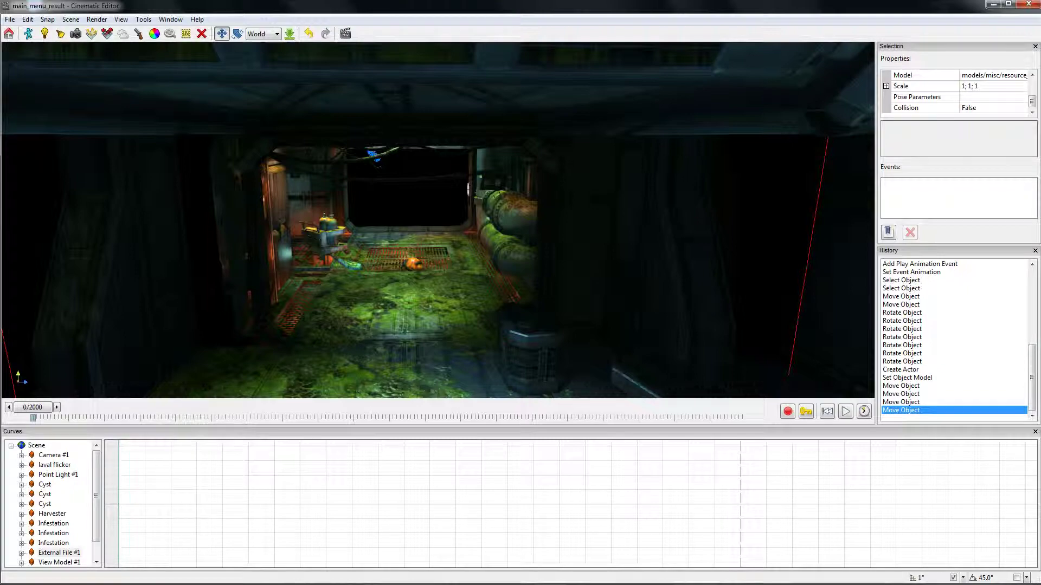
pyautogui.moveTo(813, 254); pyautogui.dragTo(60, 57, button='right')
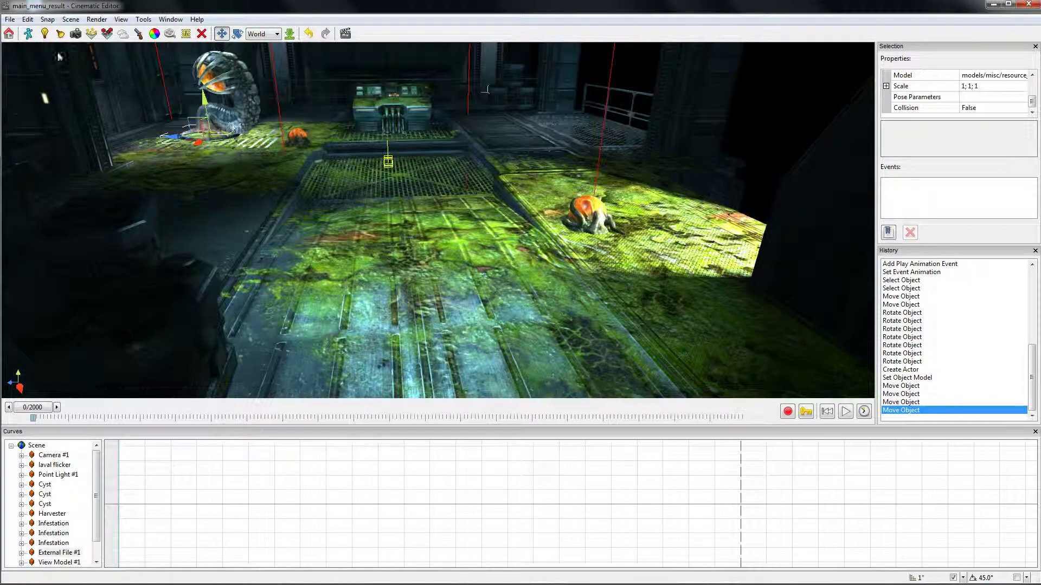
pyautogui.click(10, 19)
pyautogui.click(22, 30)
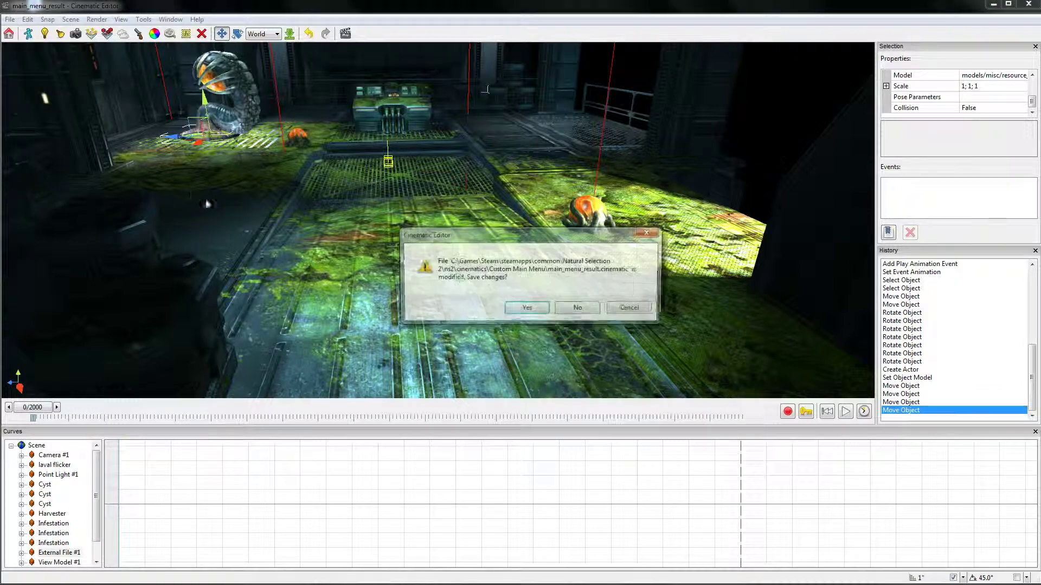
pyautogui.click(569, 309)
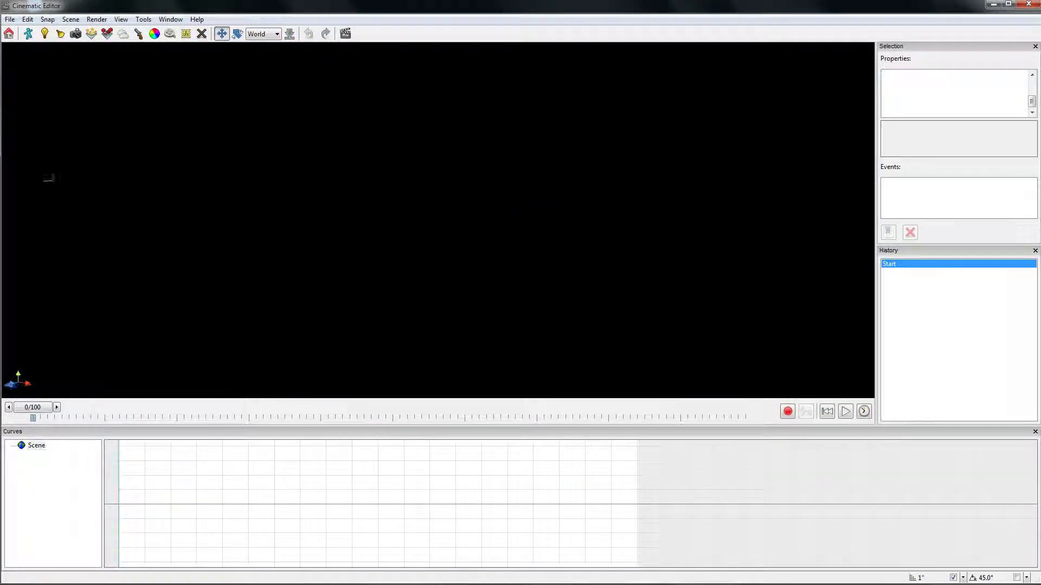
# - Load ns2_docking.level from the maps folder as the level of the new cinematic
pyautogui.click(9, 34)
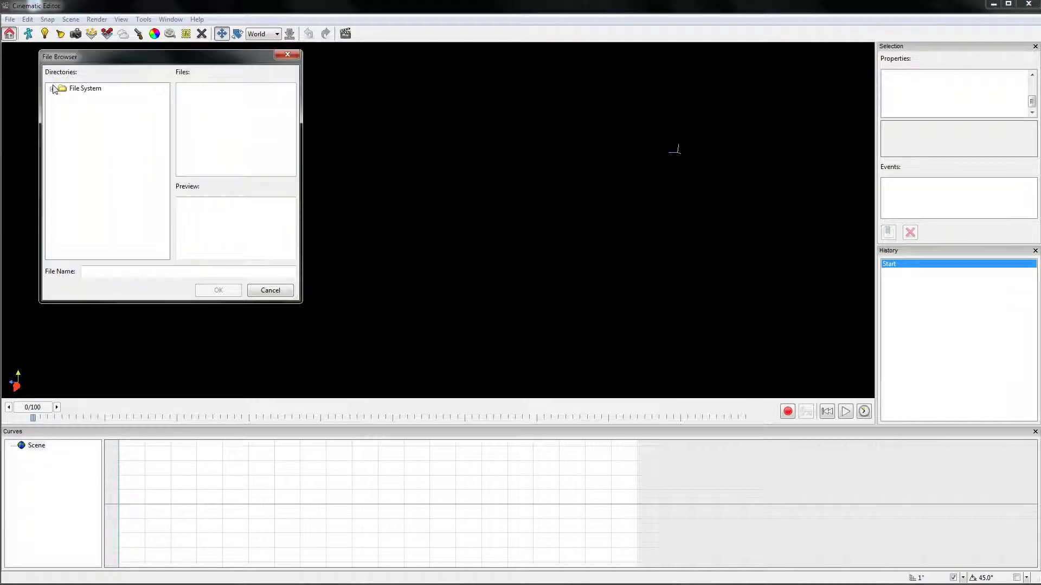
pyautogui.click(53, 89)
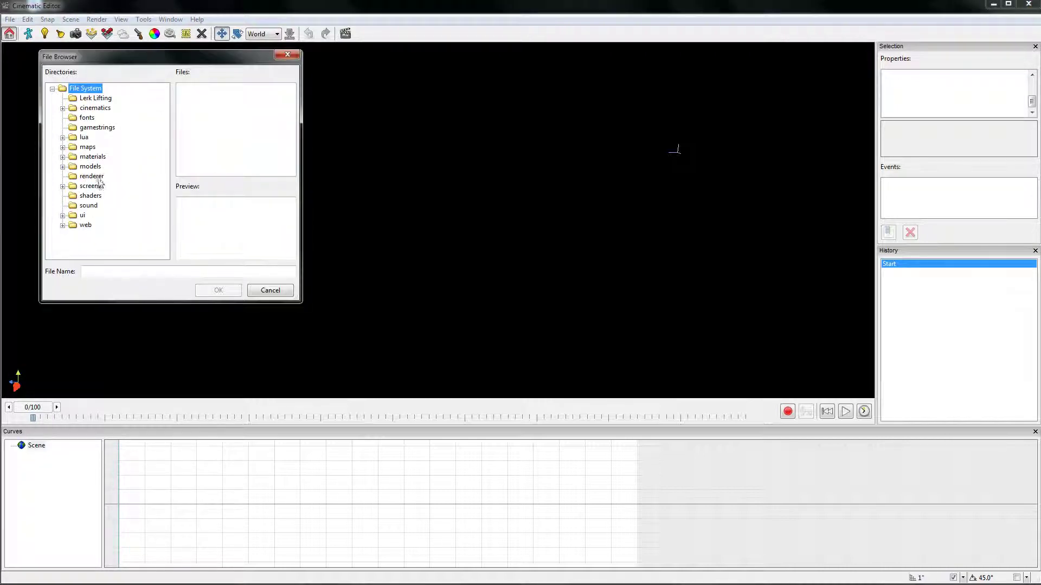
pyautogui.click(72, 148)
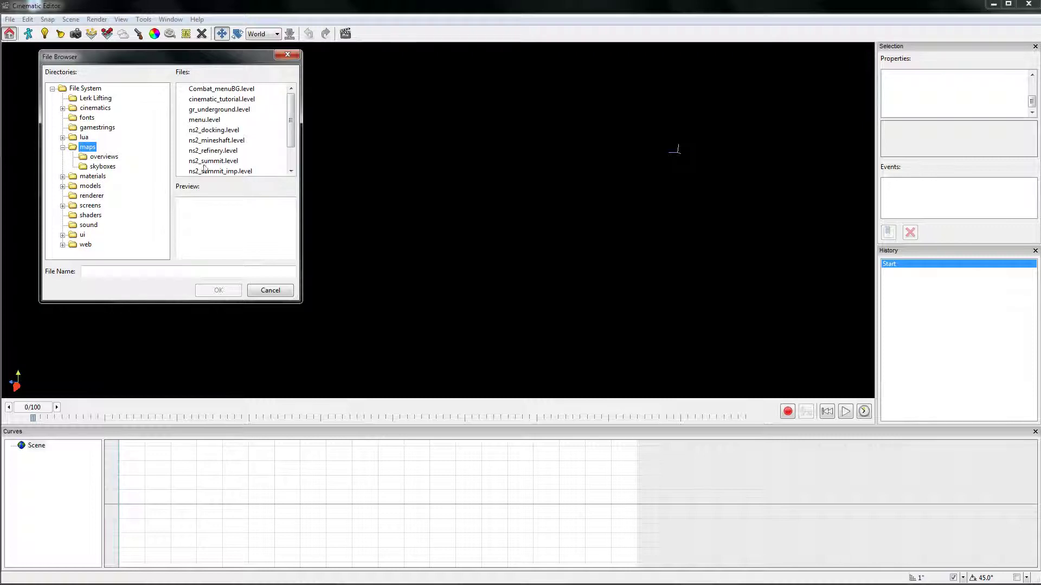
pyautogui.doubleClick(236, 131)
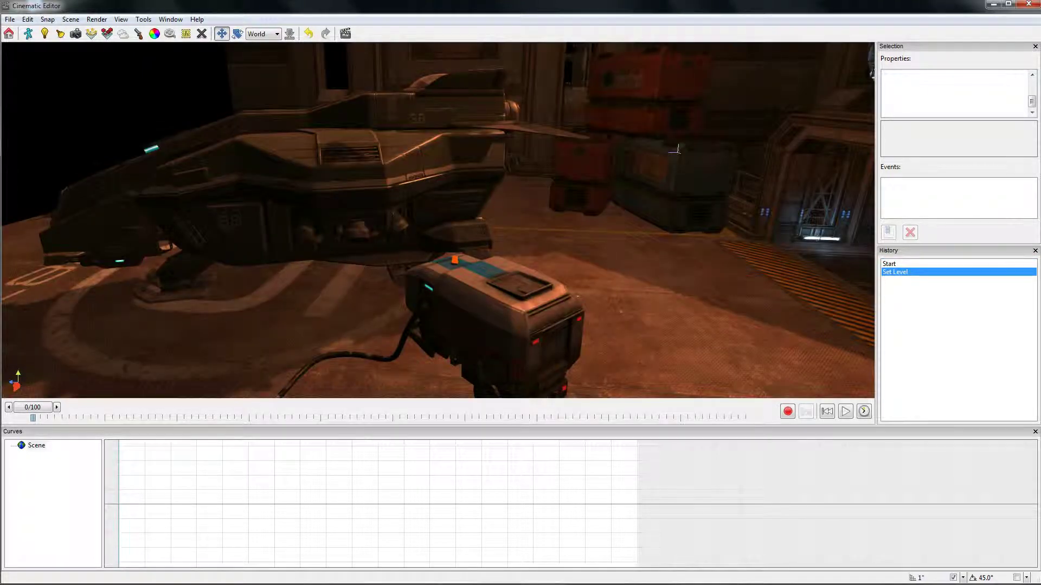
# - Create a sky box object on the landing pad of the docking level, beside the outer railing
pyautogui.moveTo(676, 149); pyautogui.dragTo(413, 214, button='right')
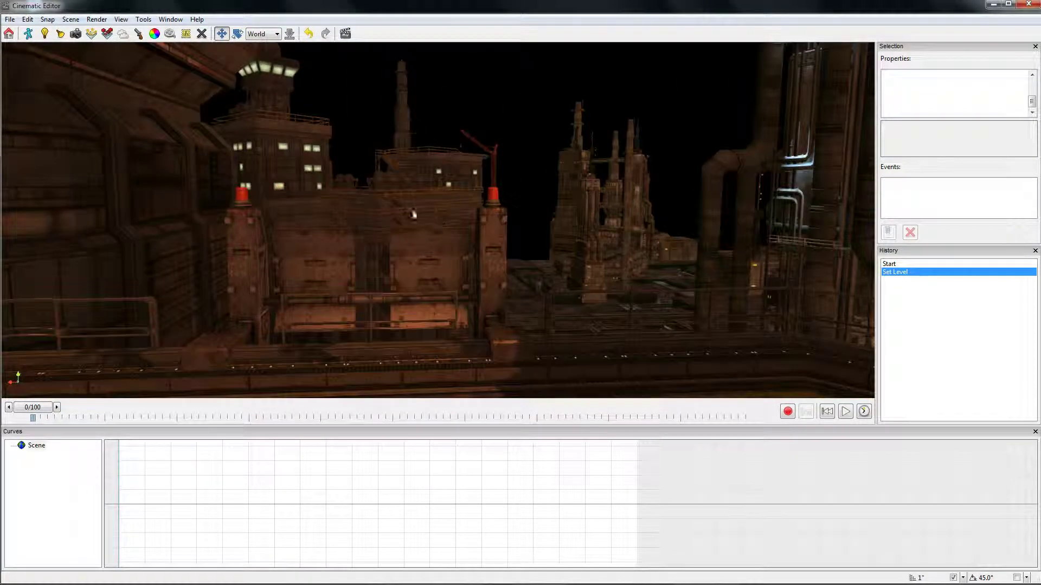
pyautogui.click(124, 34)
pyautogui.moveTo(421, 117); pyautogui.dragTo(438, 220, button='right')
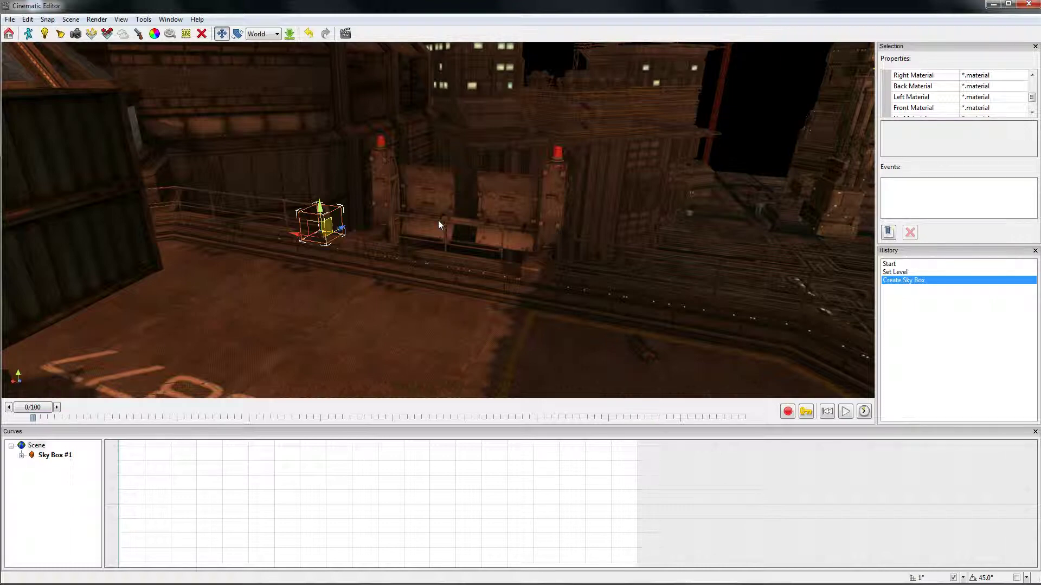
pyautogui.moveTo(438, 220)
pyautogui.mouseDown(button='right')
pyautogui.moveTo(412, 223)
pyautogui.moveTo(437, 222)
pyautogui.mouseUp(button='right')
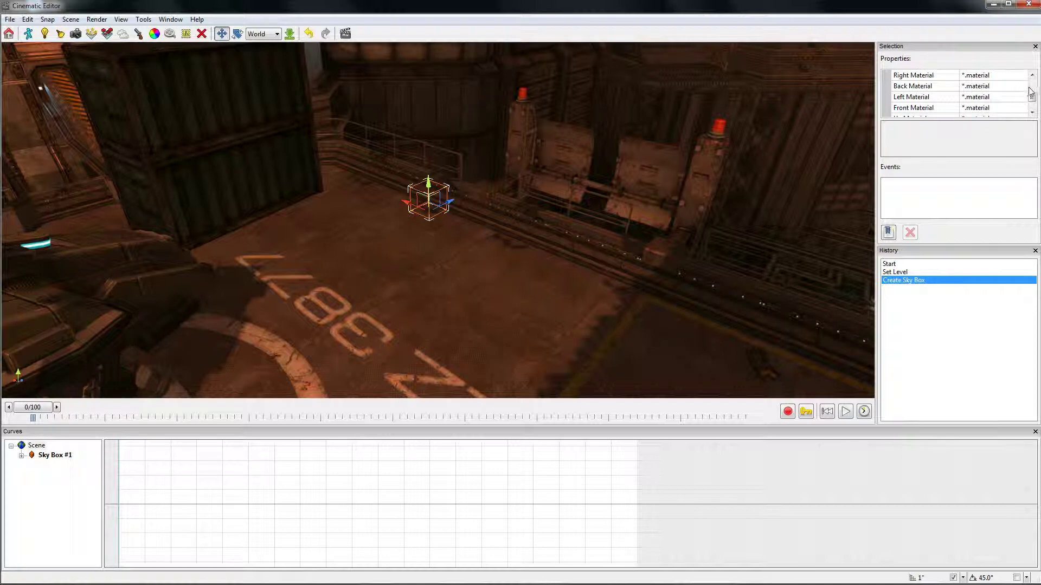
# - Set the sky box's Right Material to sky_refineryrt.material from materials/skybox
pyautogui.moveTo(1032, 98)
pyautogui.mouseDown()
pyautogui.moveTo(1033, 86)
pyautogui.moveTo(1033, 97)
pyautogui.mouseUp()
pyautogui.click(1005, 86)
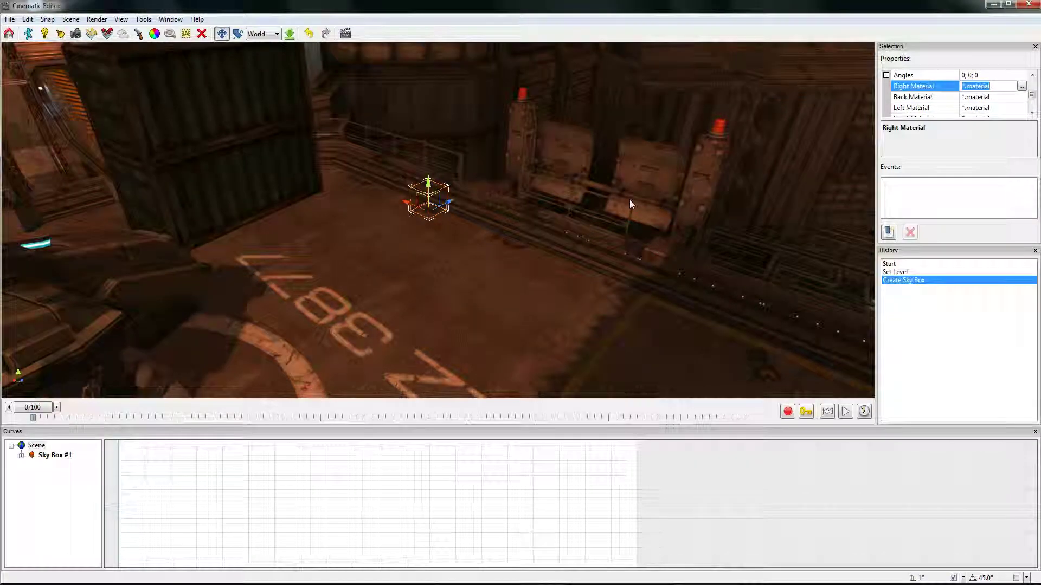
pyautogui.moveTo(630, 203); pyautogui.dragTo(750, 81, button='right')
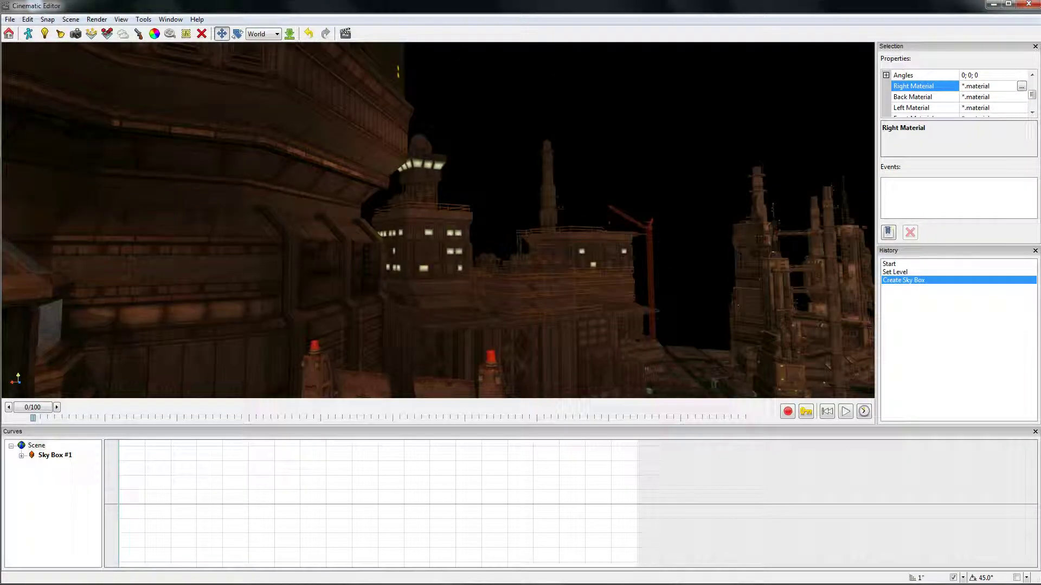
pyautogui.moveTo(438, 189); pyautogui.dragTo(438, 220, button='right')
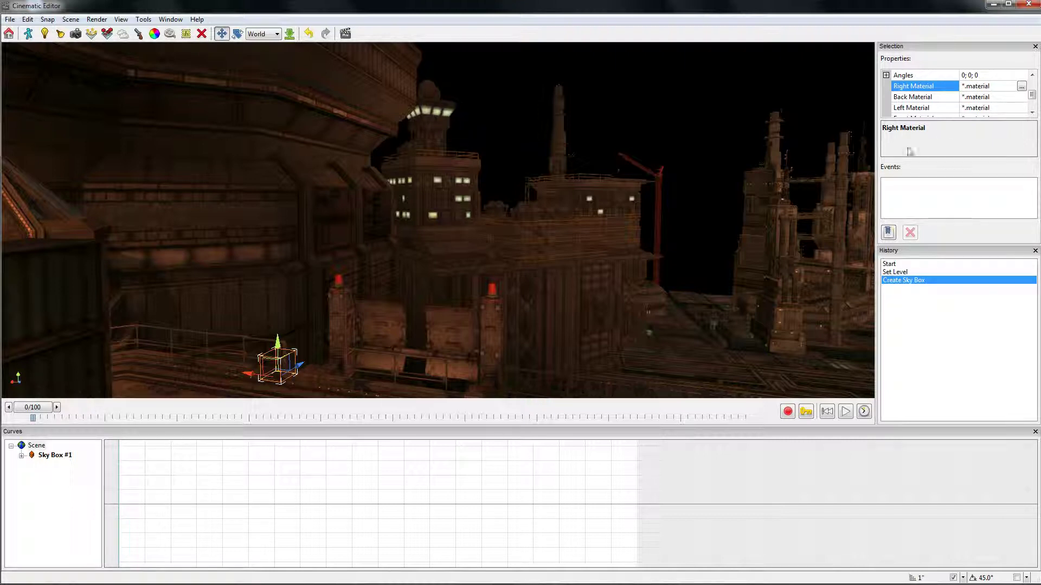
pyautogui.click(1021, 87)
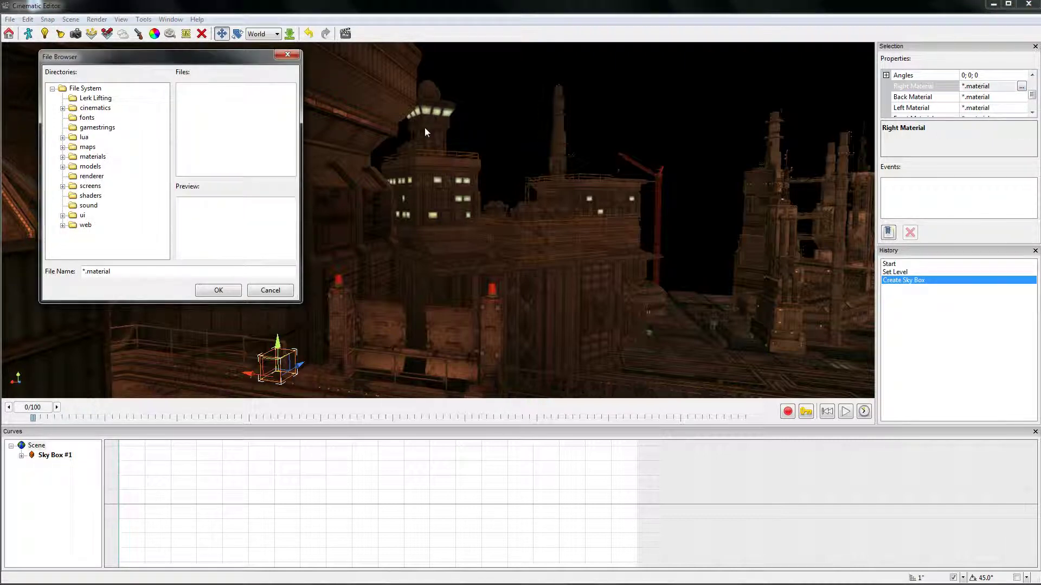
pyautogui.doubleClick(93, 157)
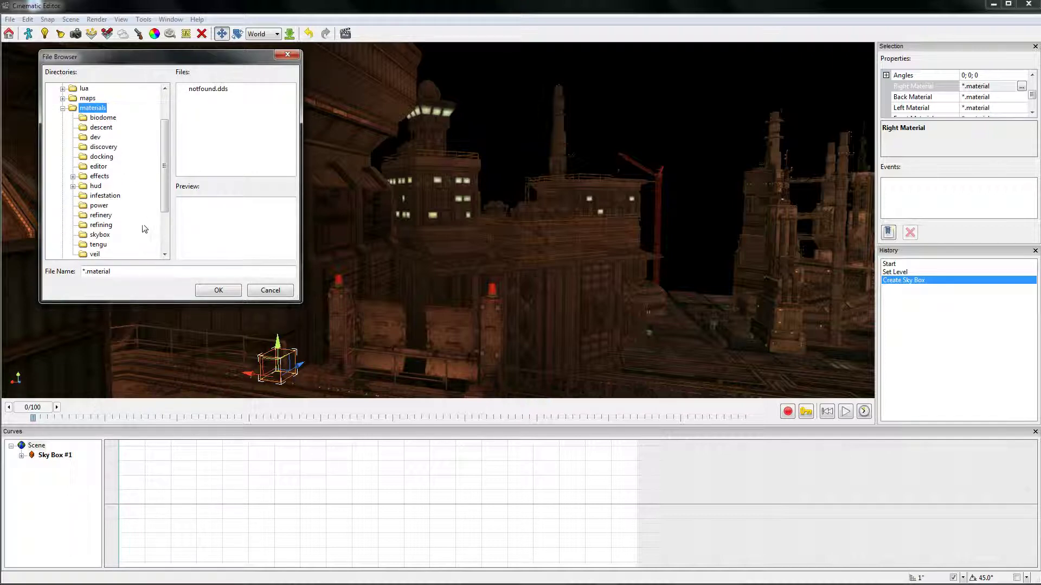
pyautogui.click(106, 236)
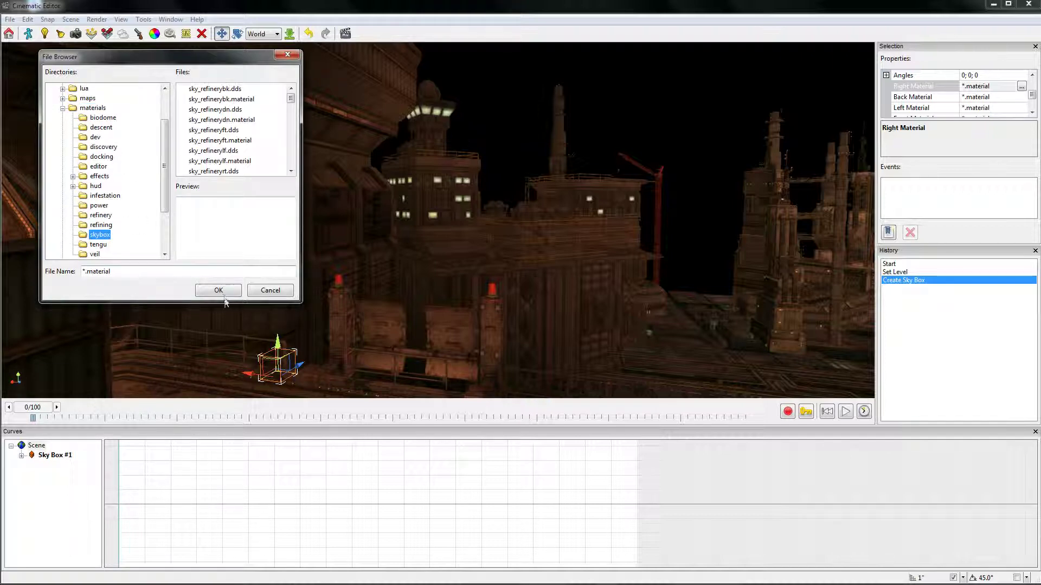
pyautogui.moveTo(222, 302); pyautogui.dragTo(231, 558)
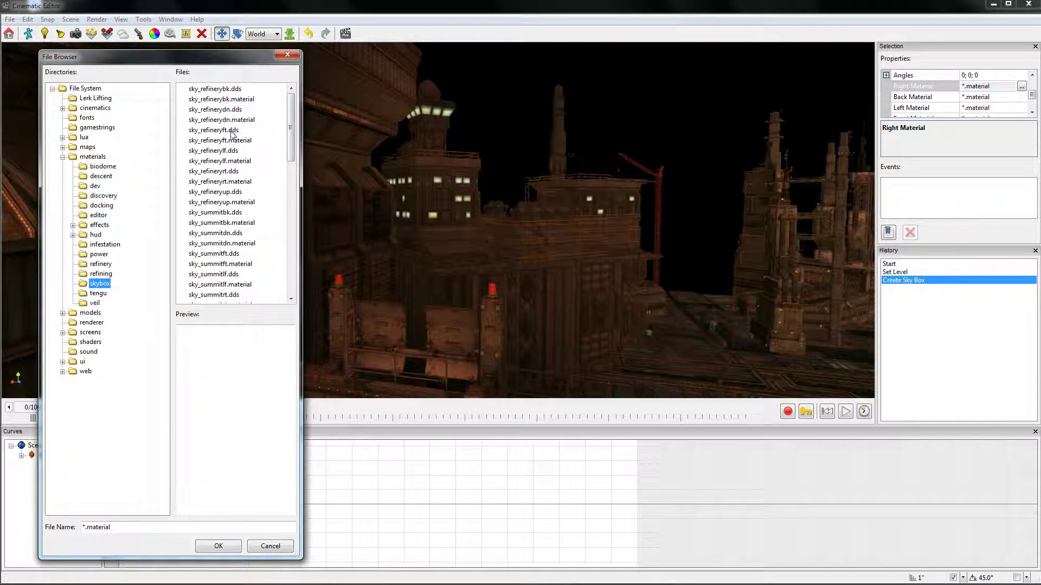
pyautogui.click(235, 182)
pyautogui.click(218, 546)
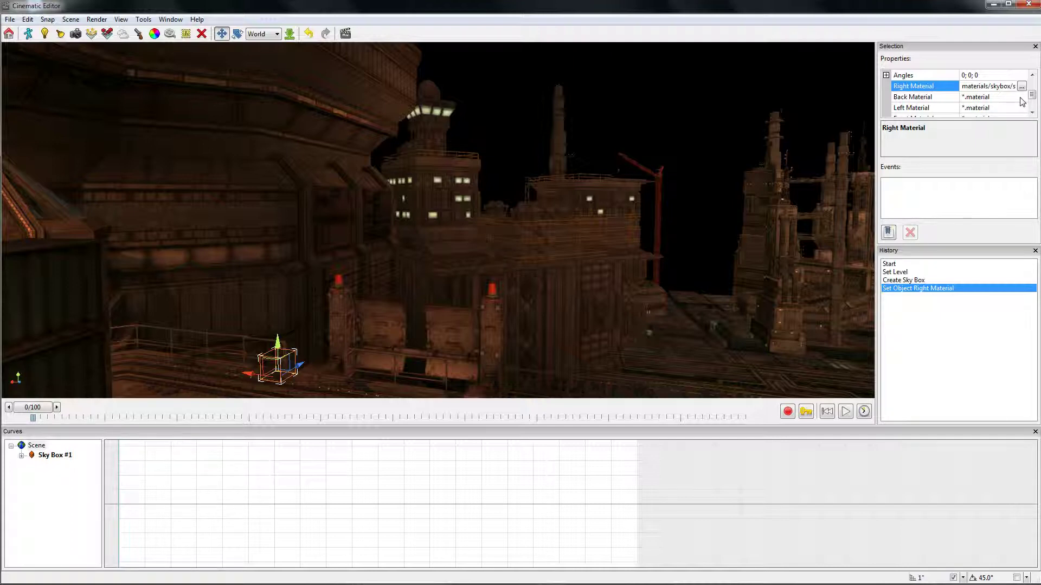
# - Set the sky box's Back Material to sky_refinerybk.material from materials/skybox
pyautogui.click(1032, 112)
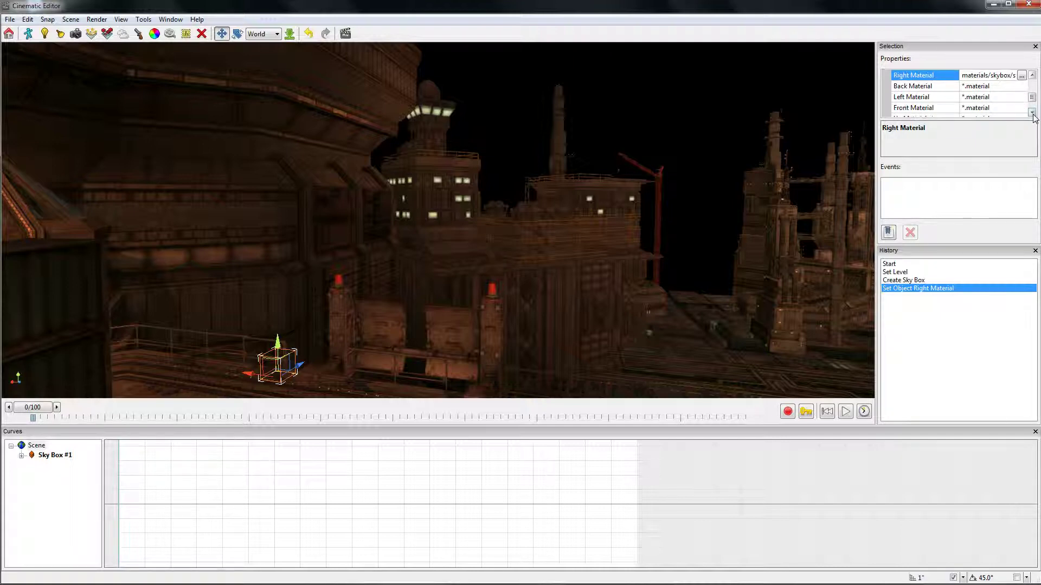
pyautogui.click(1031, 112)
pyautogui.scroll(1, 1031, 97)
pyautogui.click(1003, 86)
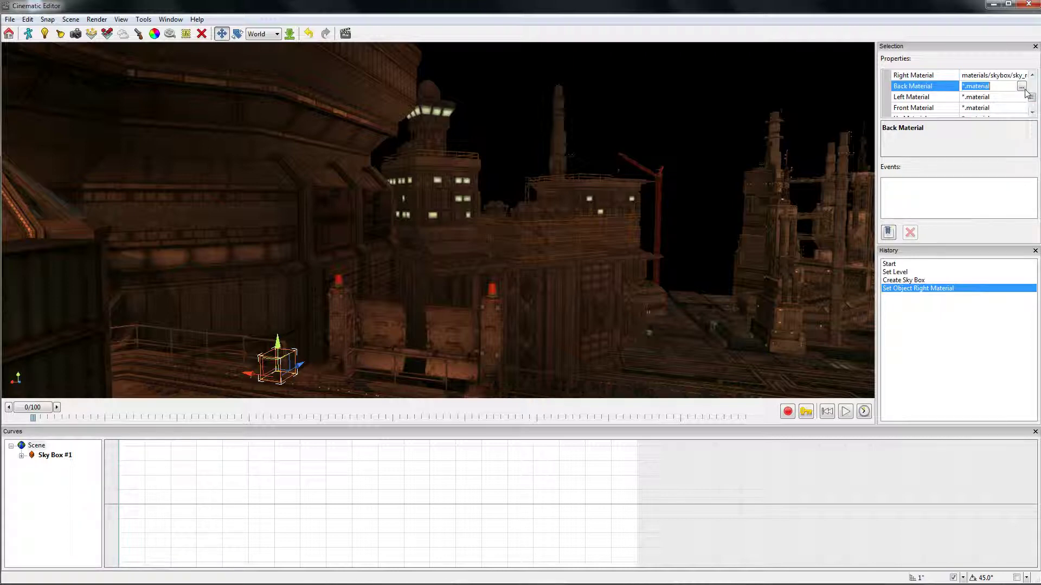
pyautogui.click(1021, 86)
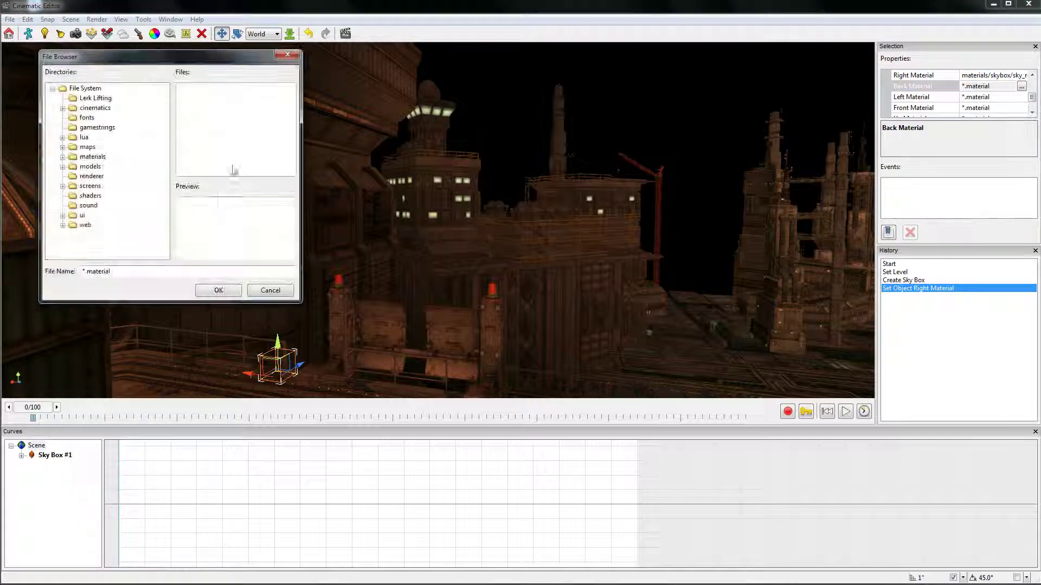
pyautogui.doubleClick(92, 157)
pyautogui.click(107, 233)
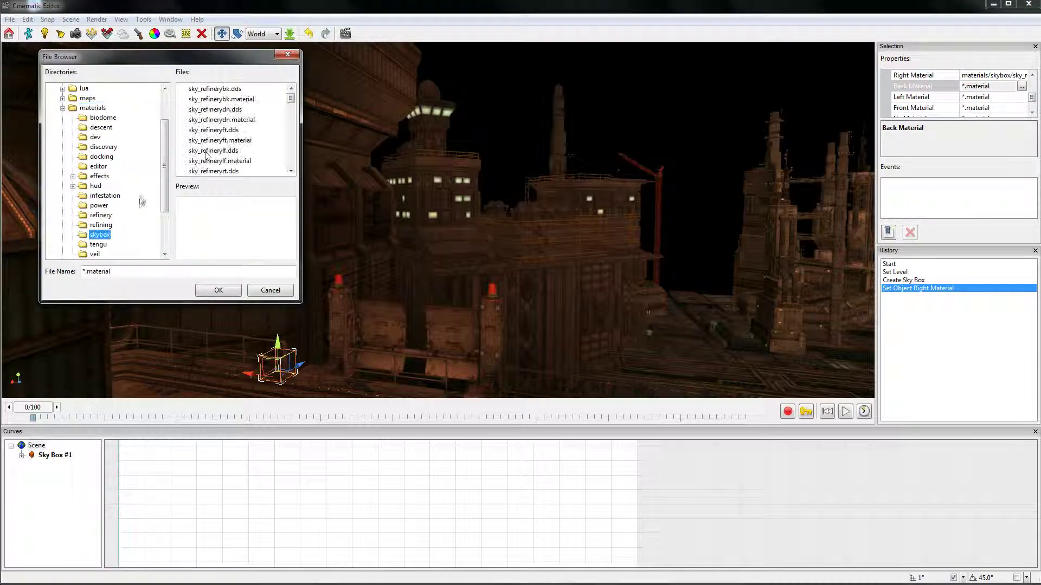
pyautogui.doubleClick(244, 103)
# - Set the sky box's Up Material to sky_refineryup.material from materials/skybox
pyautogui.click(1011, 98)
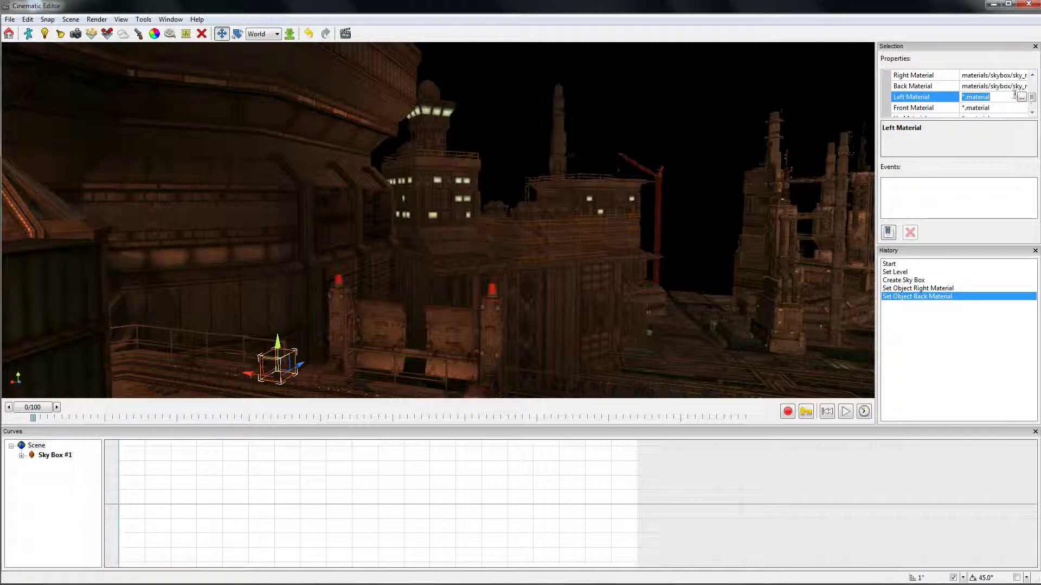
pyautogui.scroll(-2, 1033, 112)
pyautogui.click(1021, 97)
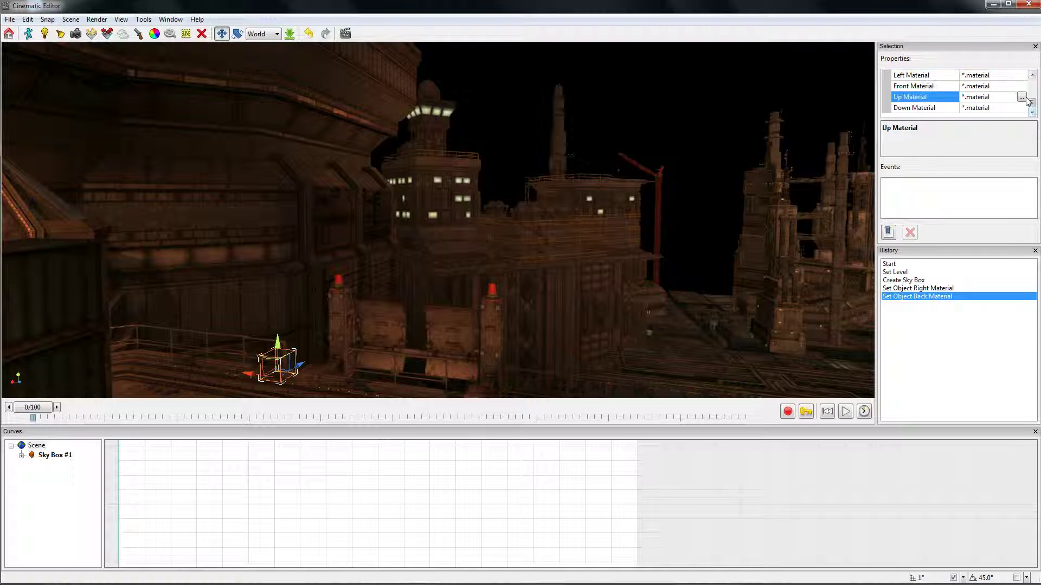
pyautogui.click(1021, 98)
pyautogui.doubleClick(103, 157)
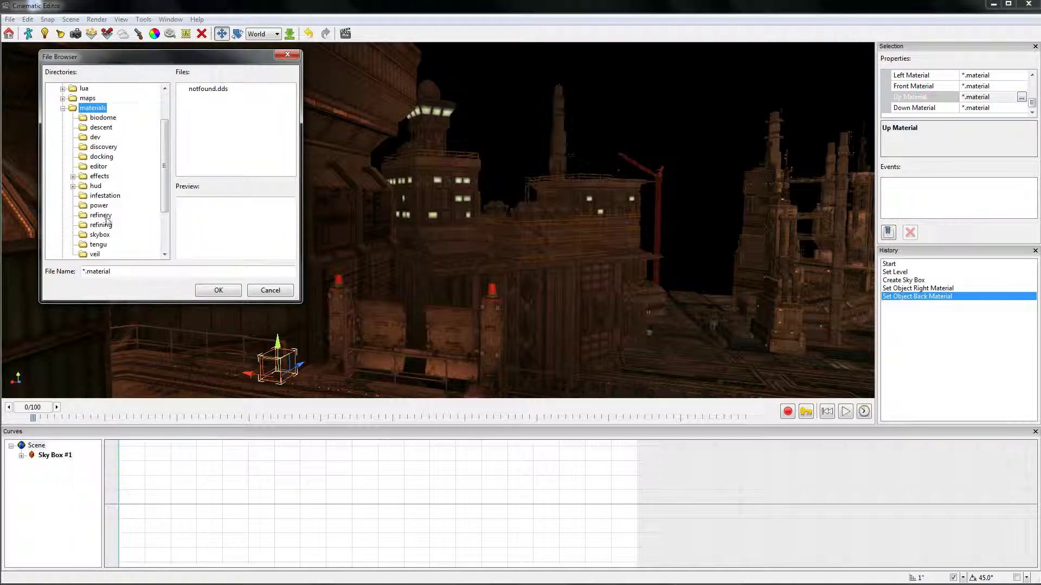
pyautogui.click(106, 236)
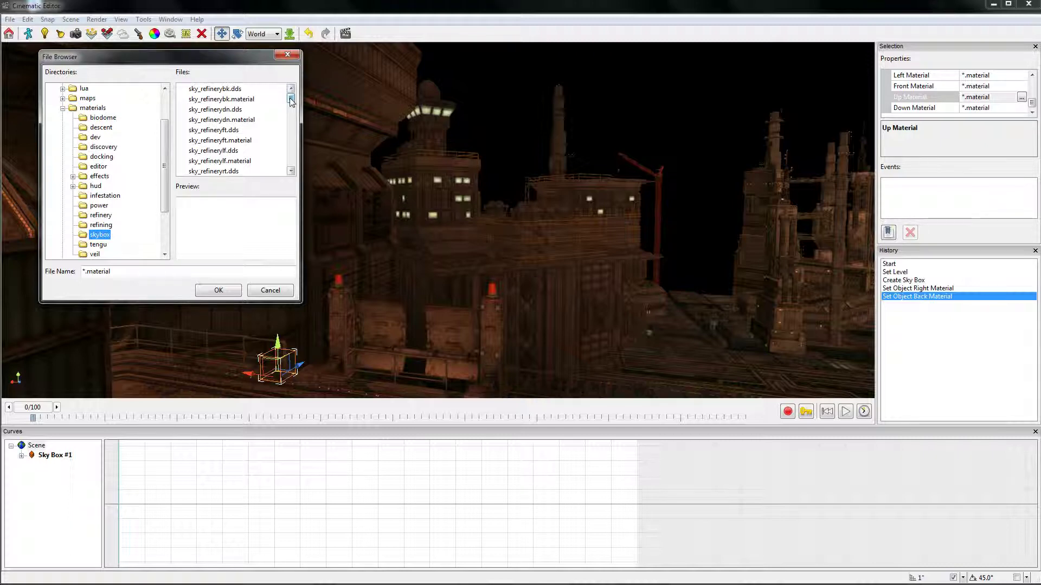
pyautogui.moveTo(290, 98); pyautogui.dragTo(290, 105)
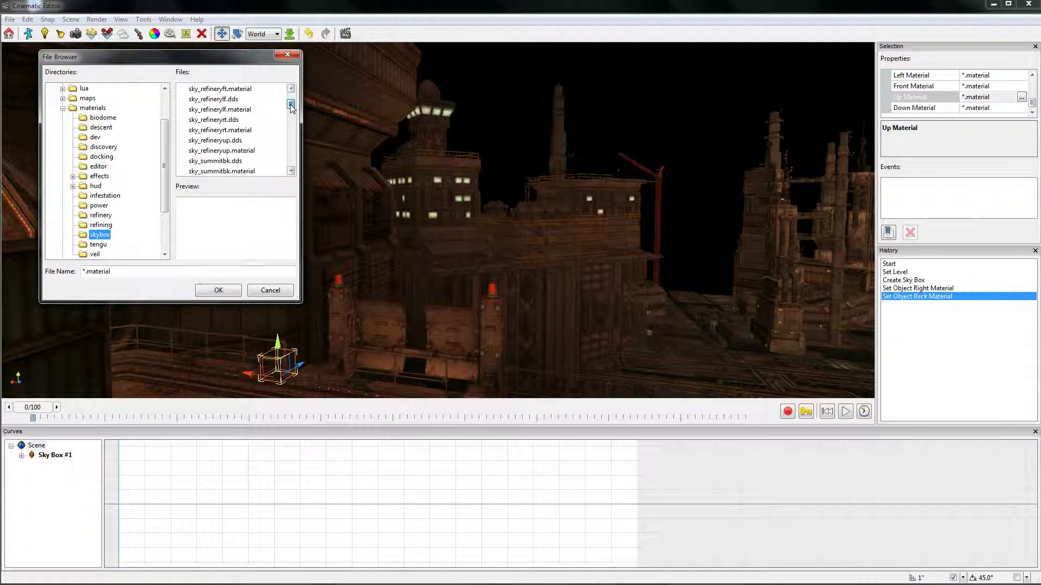
pyautogui.click(221, 151)
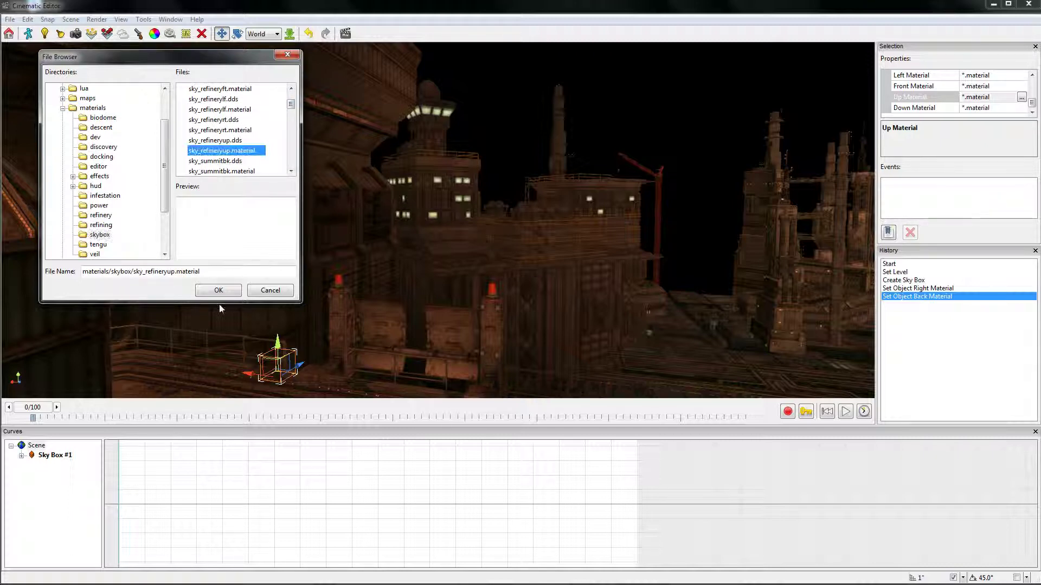
pyautogui.click(219, 290)
# - Save the cinematic under the name sky in the cinematics folder
pyautogui.moveTo(365, 225); pyautogui.dragTo(116, 103, button='right')
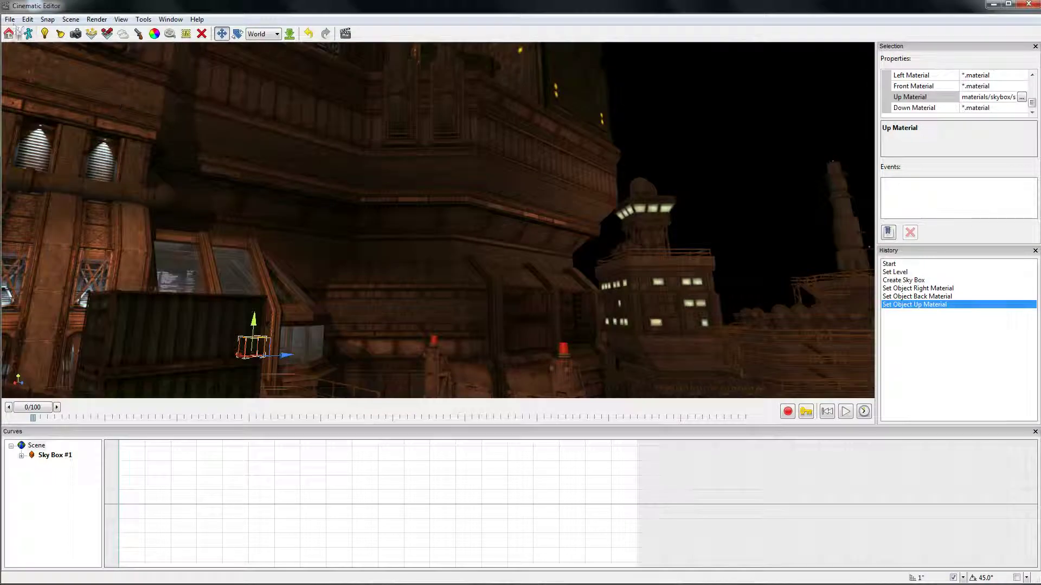
pyautogui.click(10, 20)
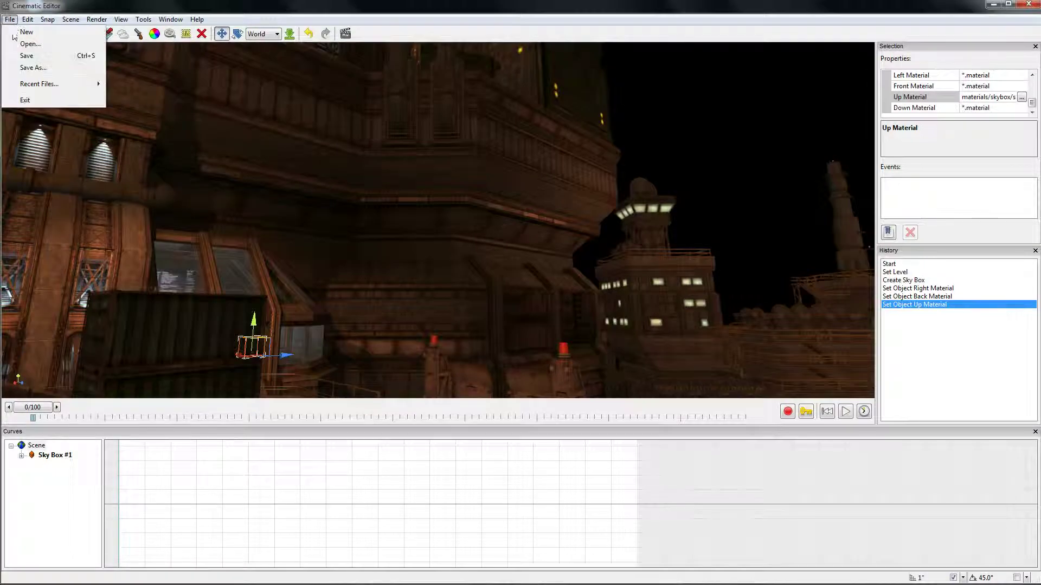
pyautogui.click(31, 68)
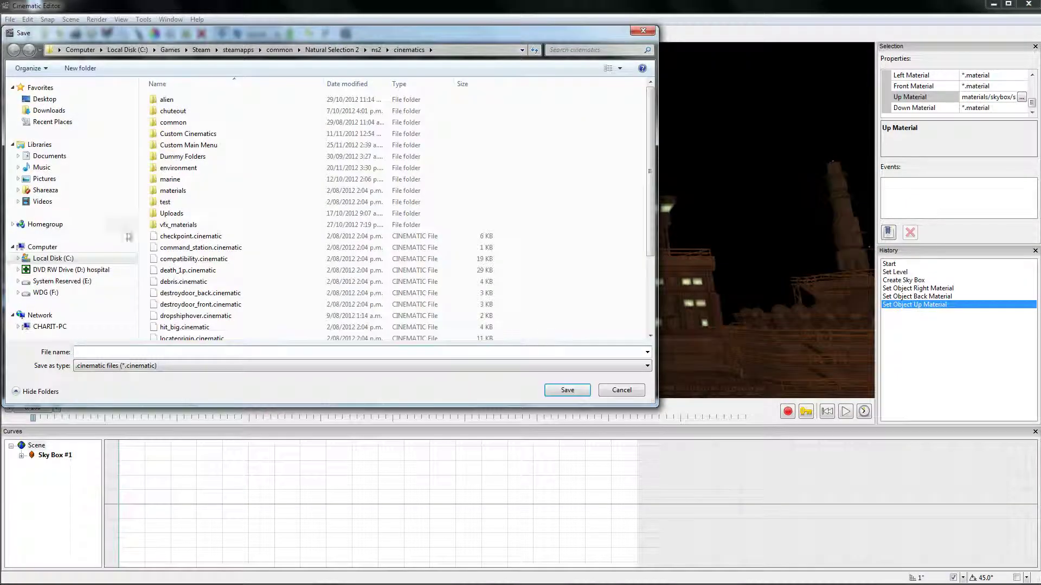
pyautogui.write('sky')
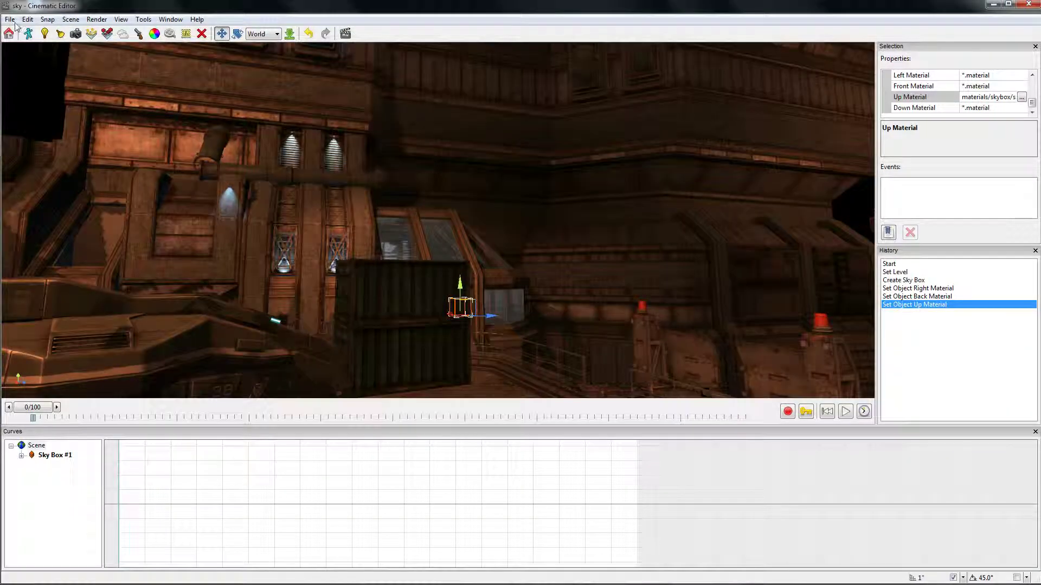
# - Reopen sky.cinematic from the cinematics folder and look around the level to examine the sky box
pyautogui.click(10, 19)
pyautogui.click(30, 44)
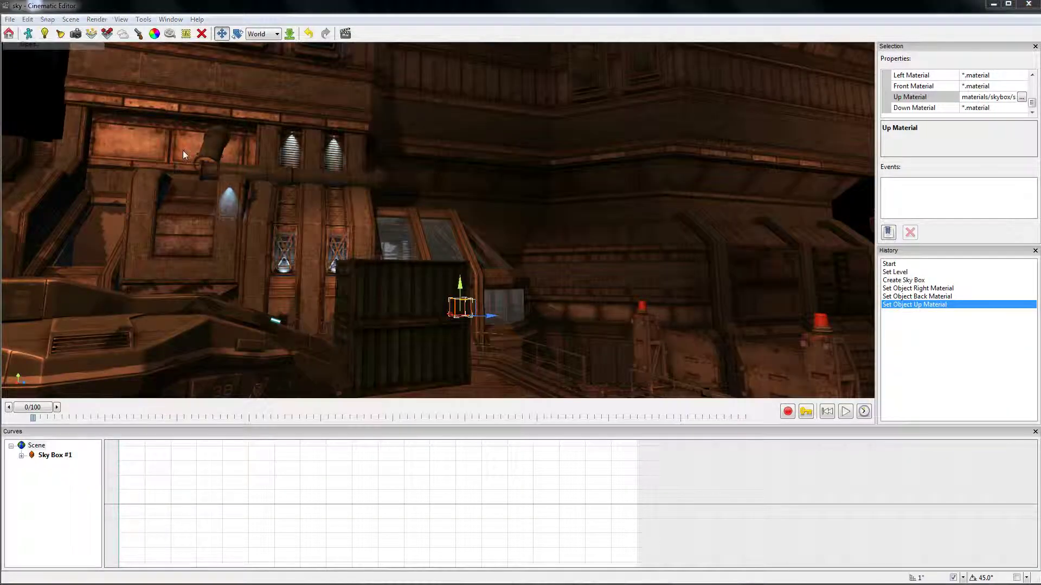
pyautogui.scroll(-2, 244, 249)
pyautogui.click(202, 300)
pyautogui.press('Down')
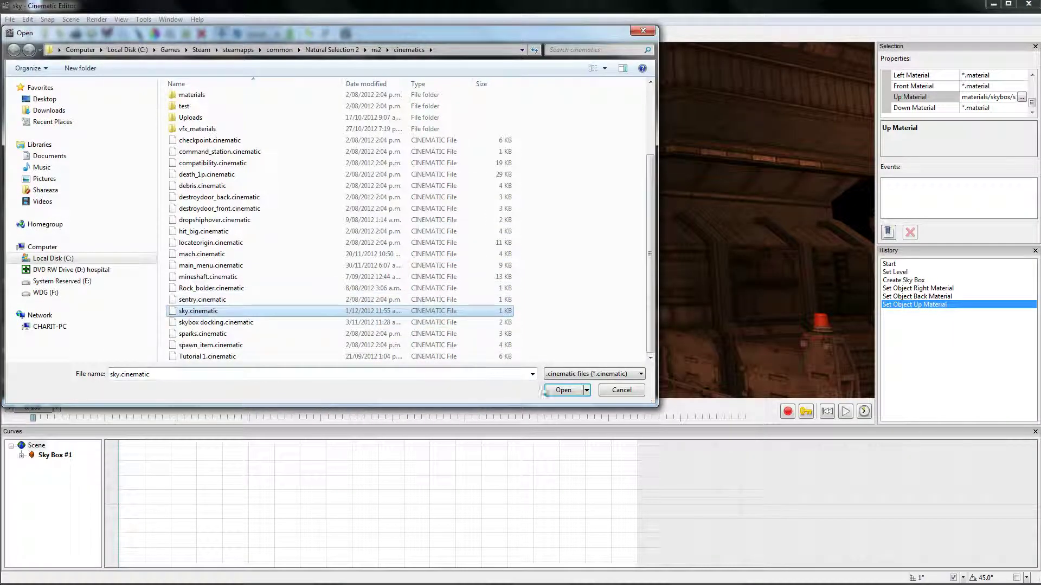
pyautogui.click(565, 391)
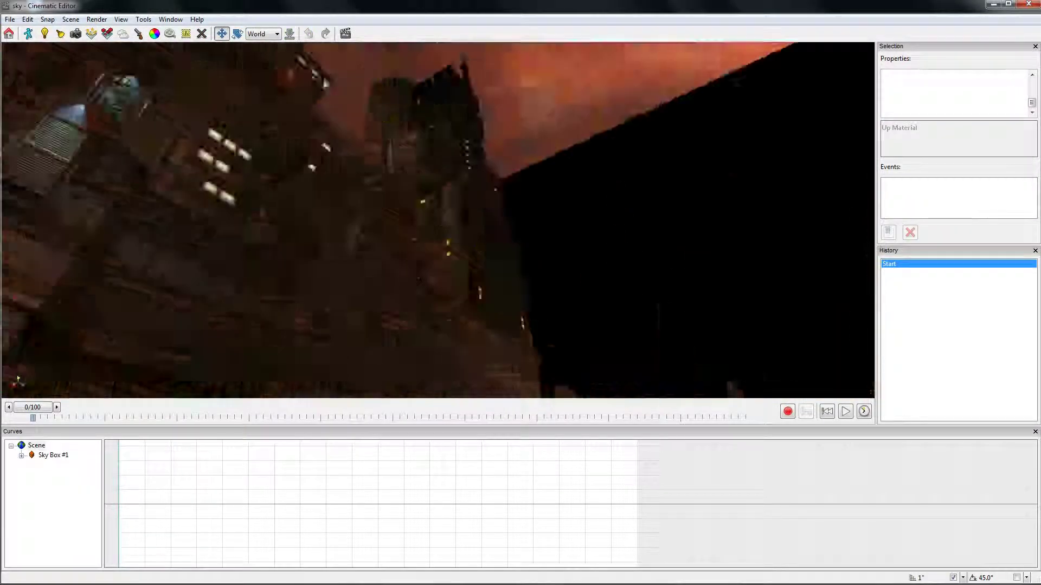
pyautogui.moveTo(440, 217); pyautogui.dragTo(649, 159, button='right')
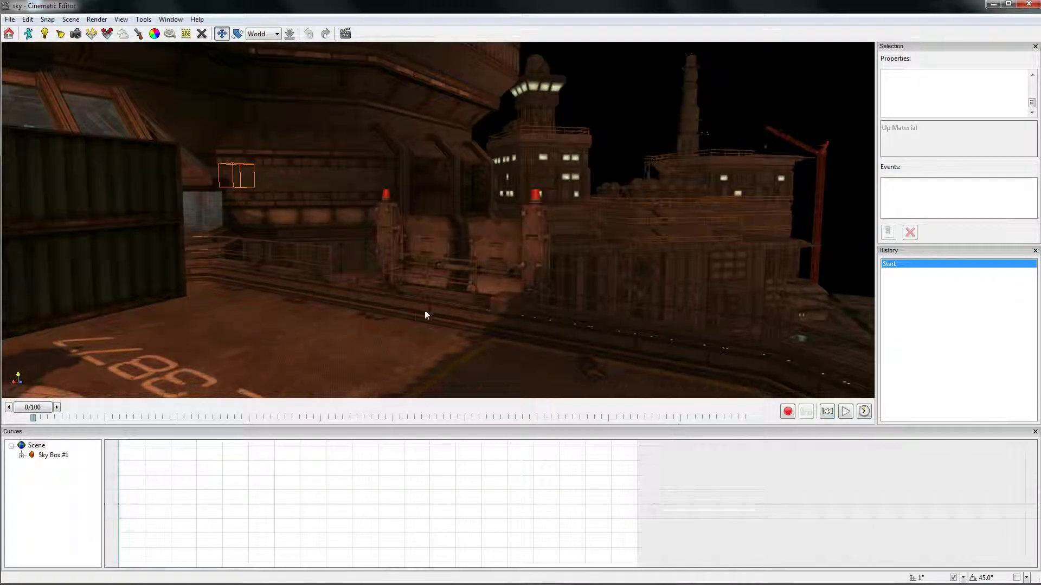